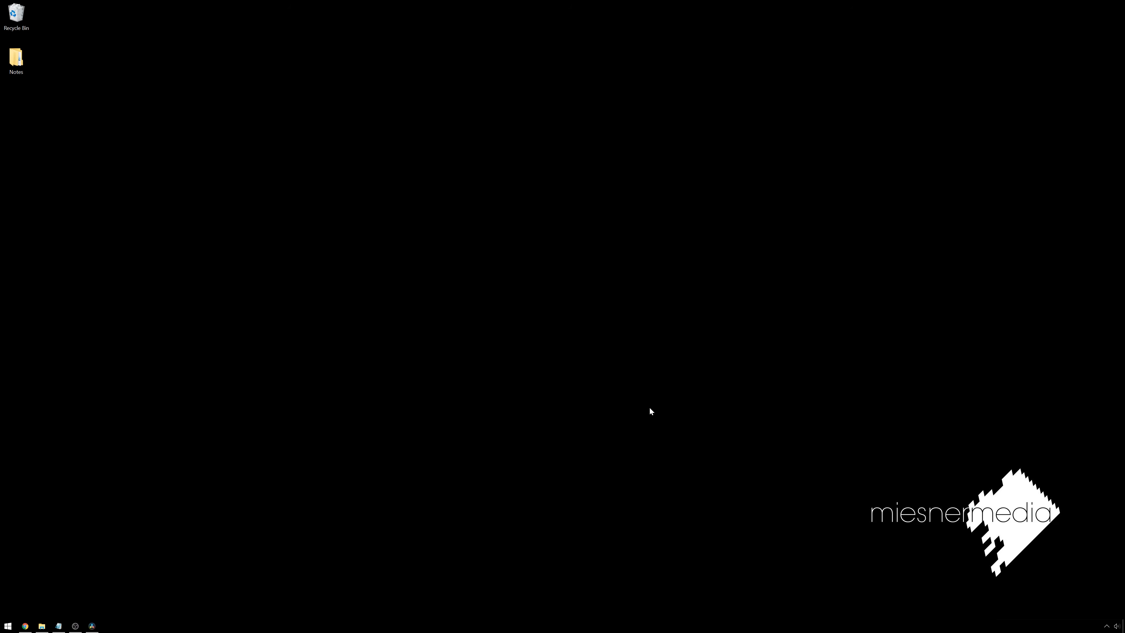
pyautogui.moveTo(339, 224); pyautogui.dragTo(646, 257)
pyautogui.moveTo(706, 432); pyautogui.dragTo(633, 362)
# - Switch to DaVinci Resolve, shift the MediaIn1 node farther from MediaOut1 and go to frame 342
pyautogui.click(91, 626)
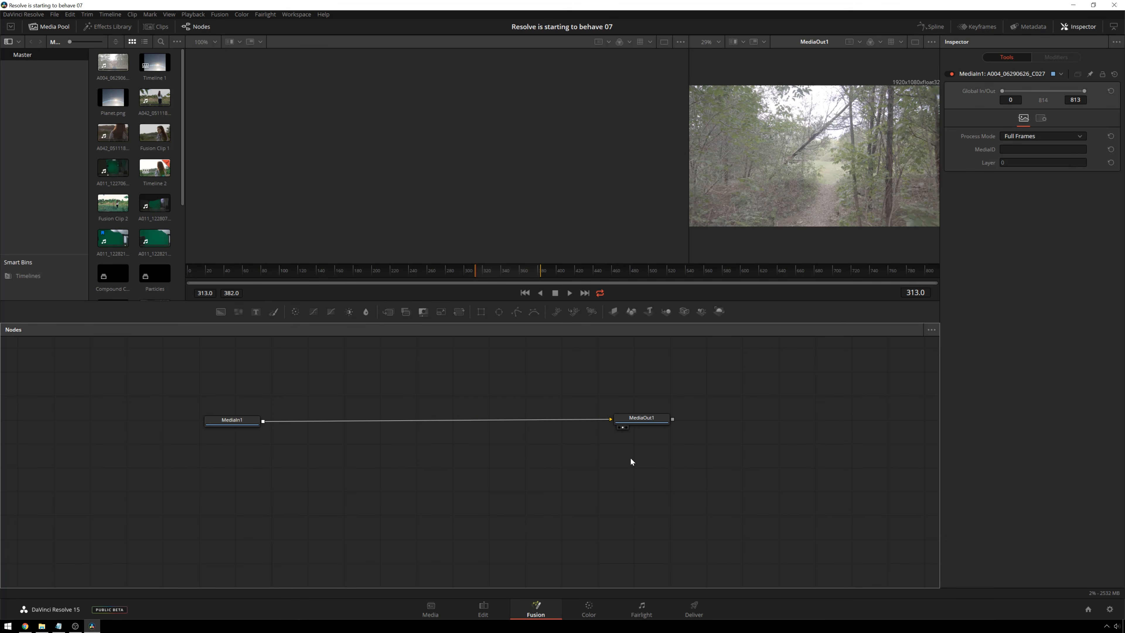
pyautogui.click(291, 490)
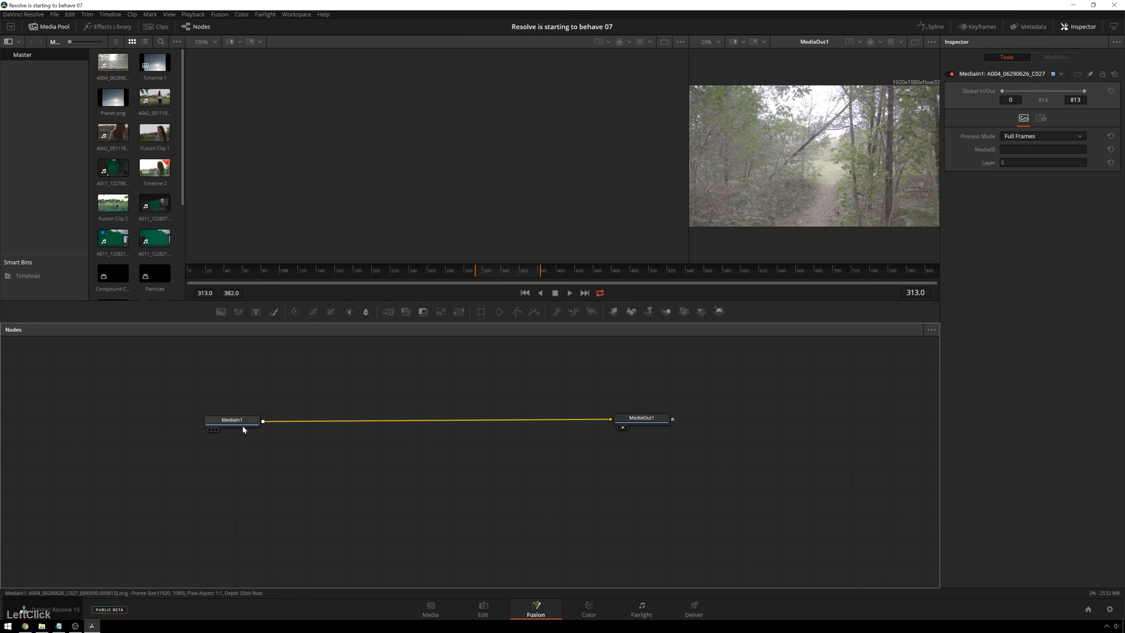
pyautogui.moveTo(242, 427); pyautogui.dragTo(216, 419)
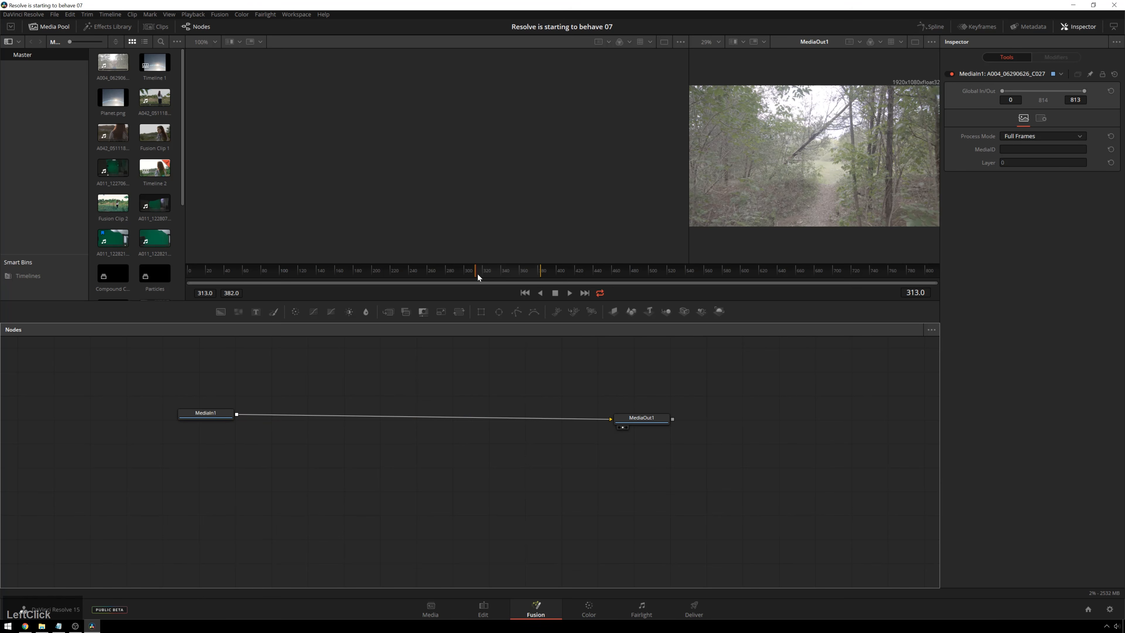
pyautogui.moveTo(515, 274)
pyautogui.mouseDown()
pyautogui.moveTo(487, 271)
pyautogui.moveTo(539, 272)
pyautogui.moveTo(482, 273)
pyautogui.moveTo(502, 275)
pyautogui.mouseUp()
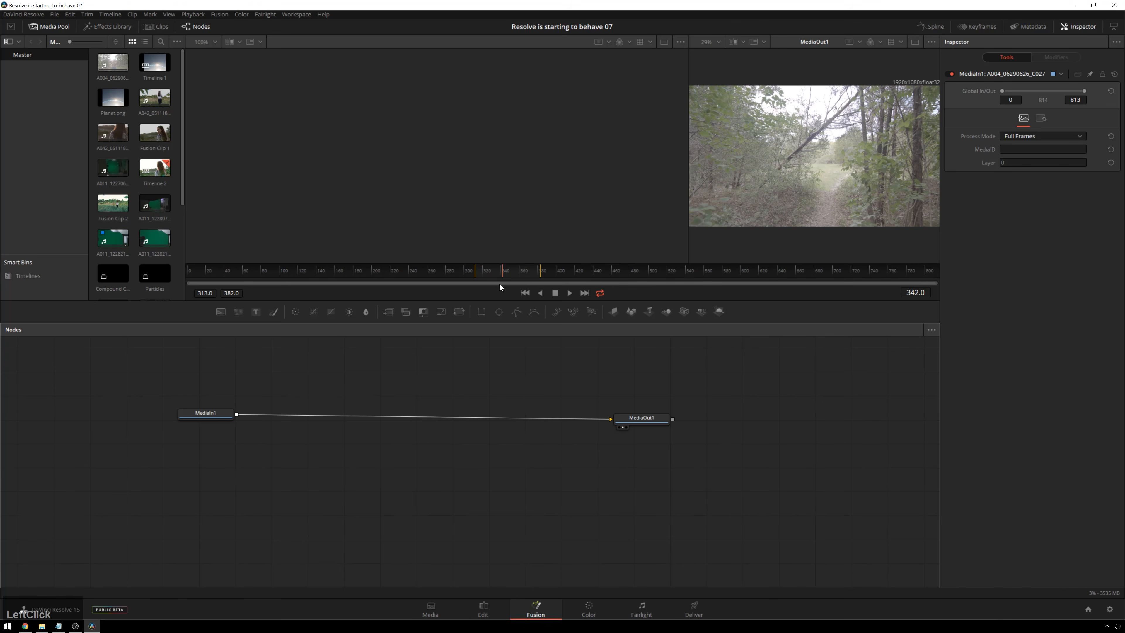
# - Insert a Camera Tracker node between MediaIn1 and MediaOut1 and show it in the first viewer
pyautogui.click(217, 417)
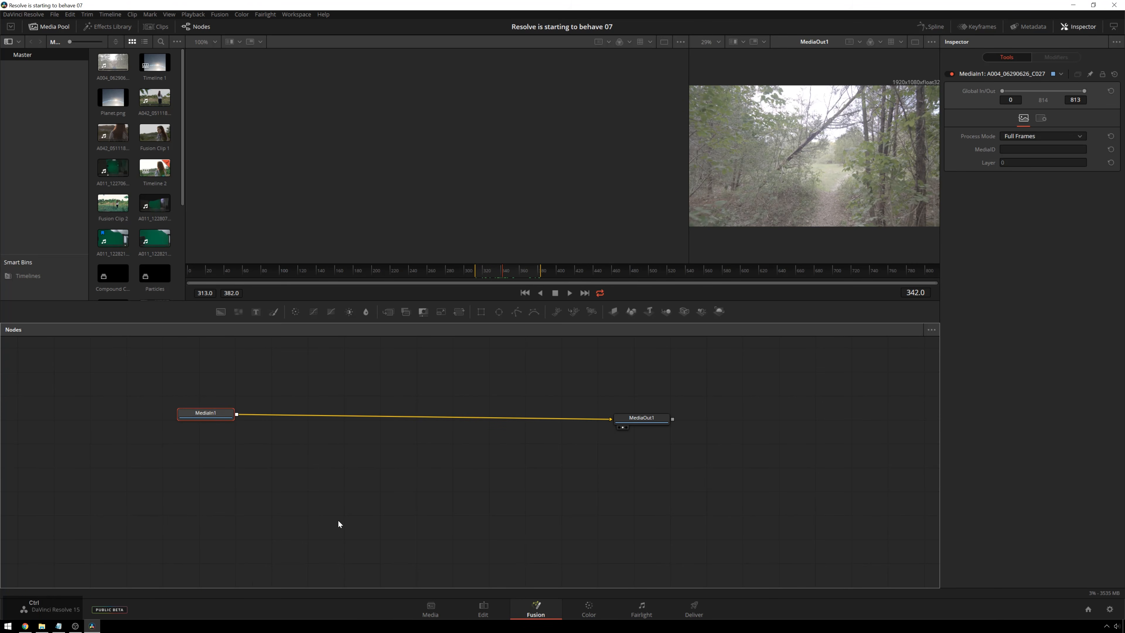
pyautogui.press('space')
pyautogui.write('camera')
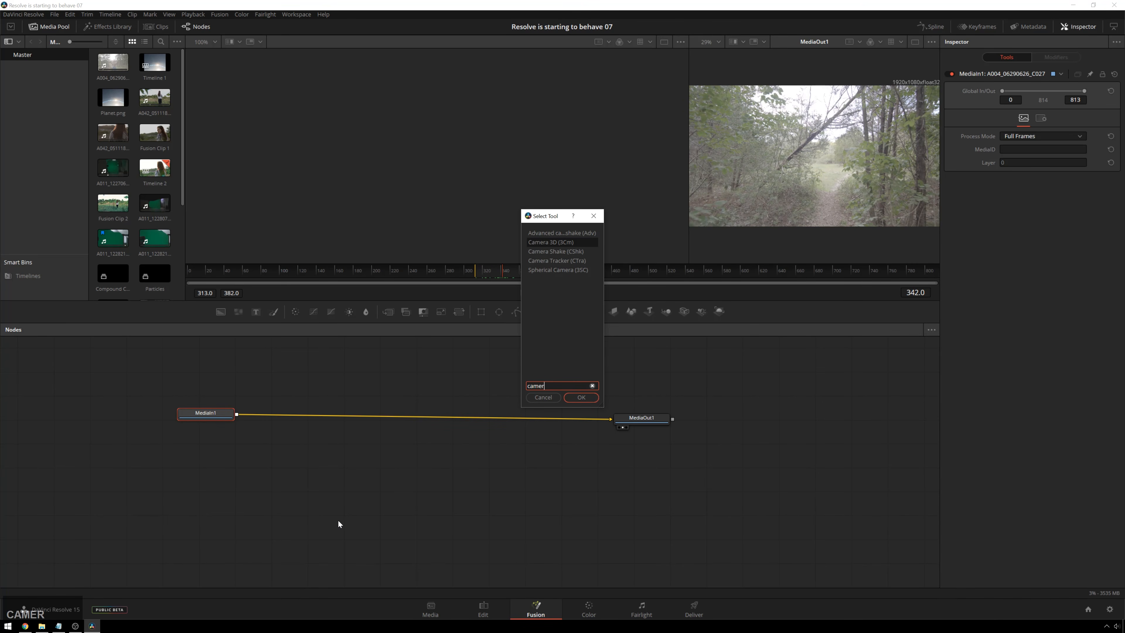
pyautogui.press('Down')
pyautogui.press('Down')
pyautogui.press('Down')
pyautogui.press('Return')
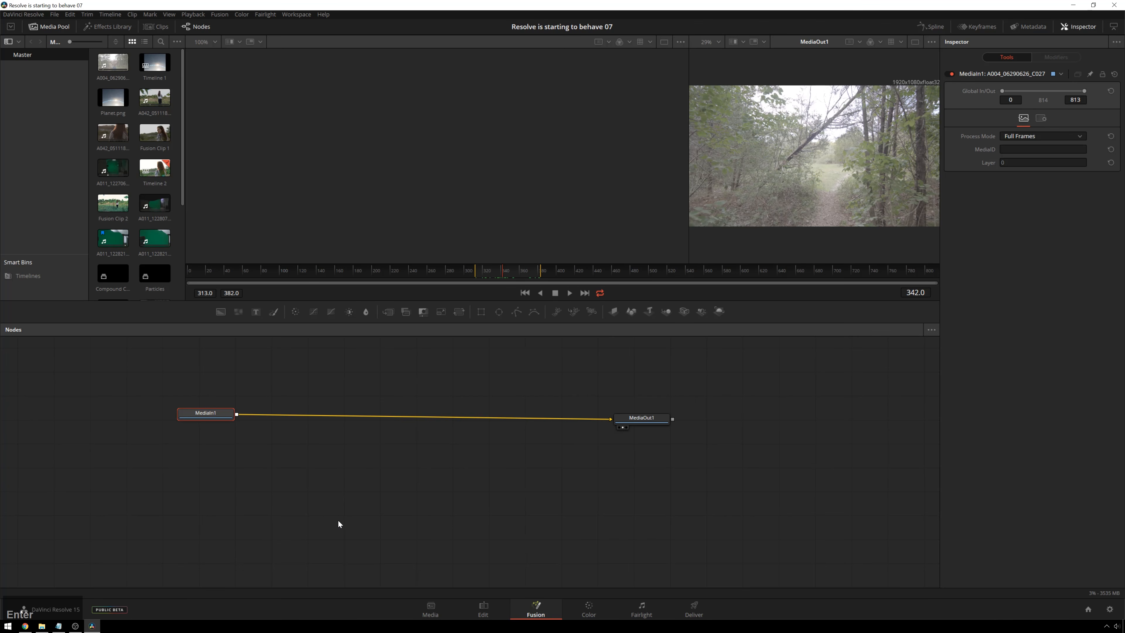
pyautogui.moveTo(297, 411); pyautogui.dragTo(378, 412)
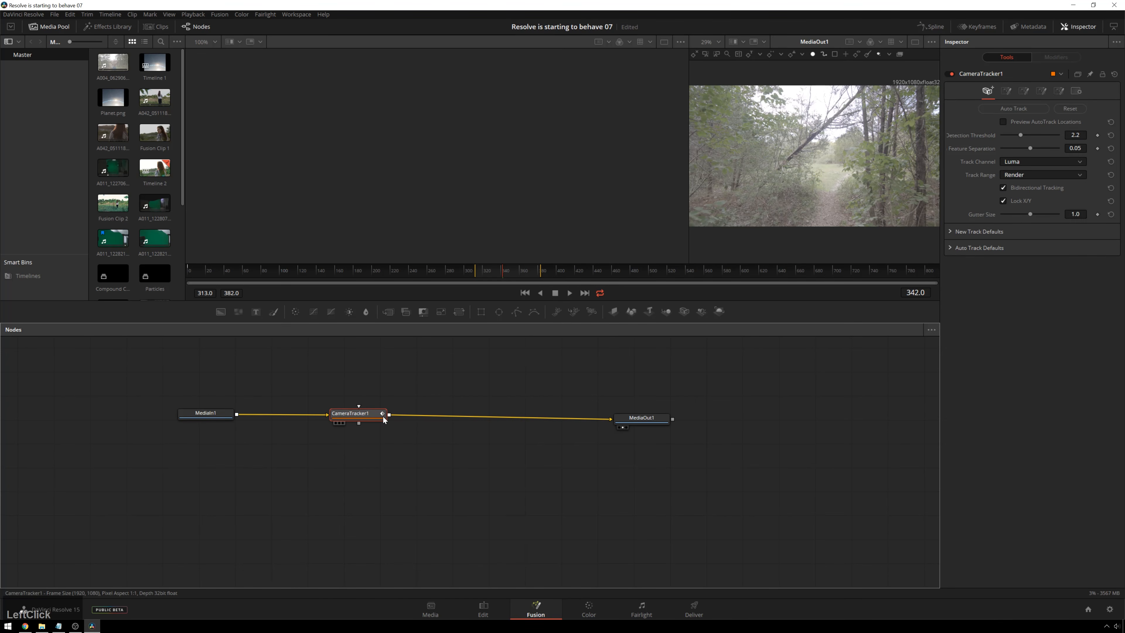
pyautogui.press('1')
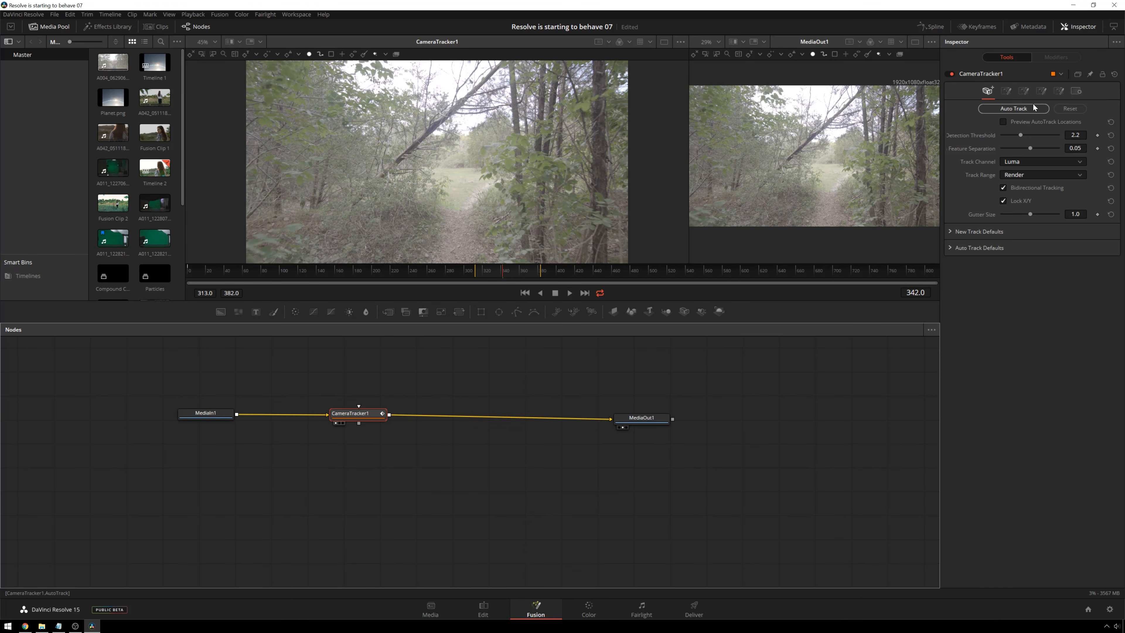
# - Turn on the preview of auto-track locations and set the camera tracker's feature separation to about 0.0268
pyautogui.click(1003, 122)
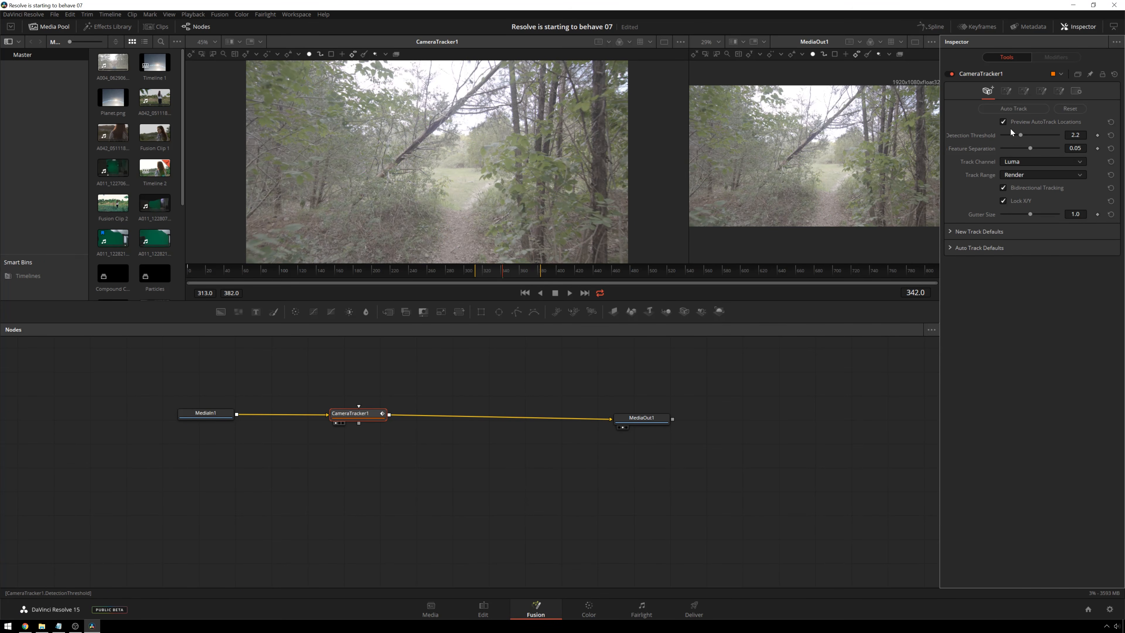
pyautogui.click(1029, 148)
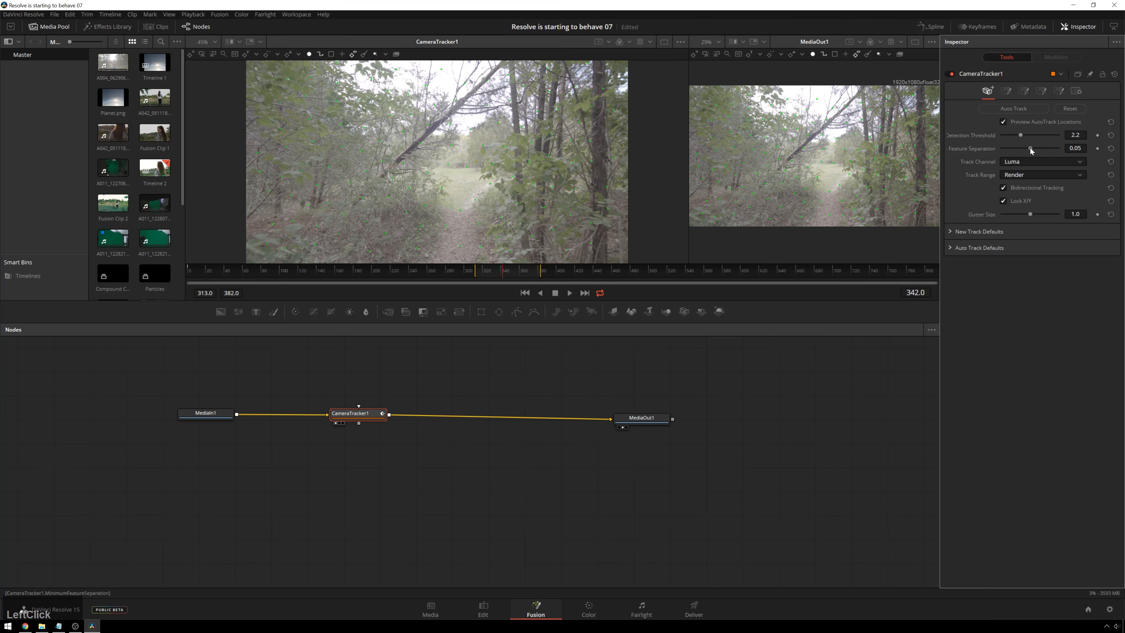
pyautogui.moveTo(1029, 147)
pyautogui.mouseDown()
pyautogui.moveTo(992, 149)
pyautogui.moveTo(1014, 148)
pyautogui.mouseUp()
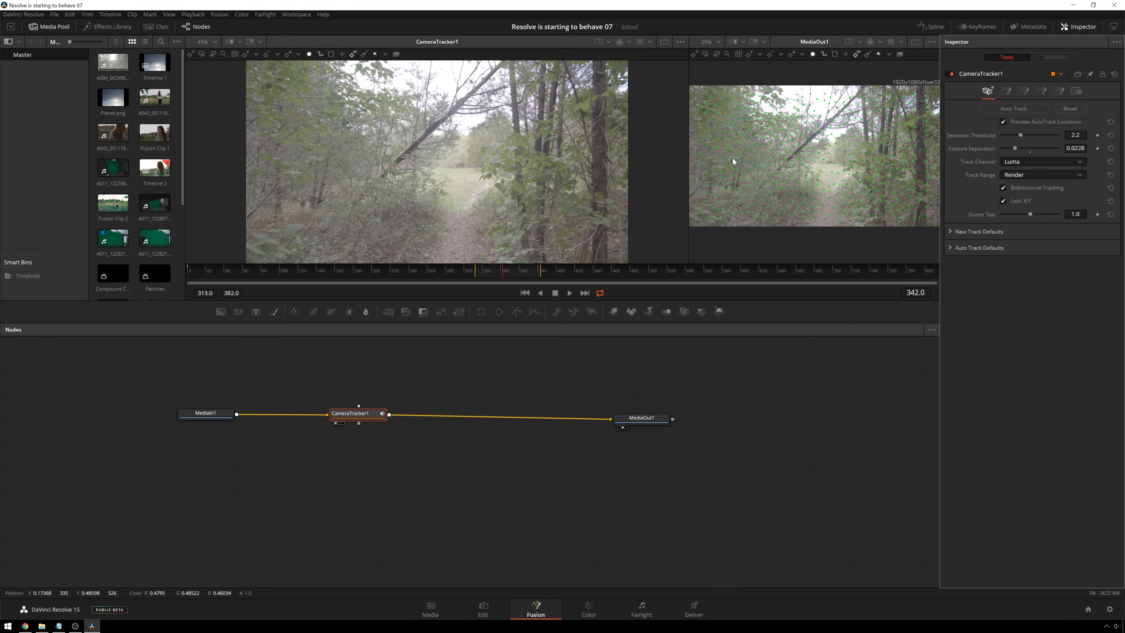
pyautogui.moveTo(1017, 149); pyautogui.dragTo(1018, 148)
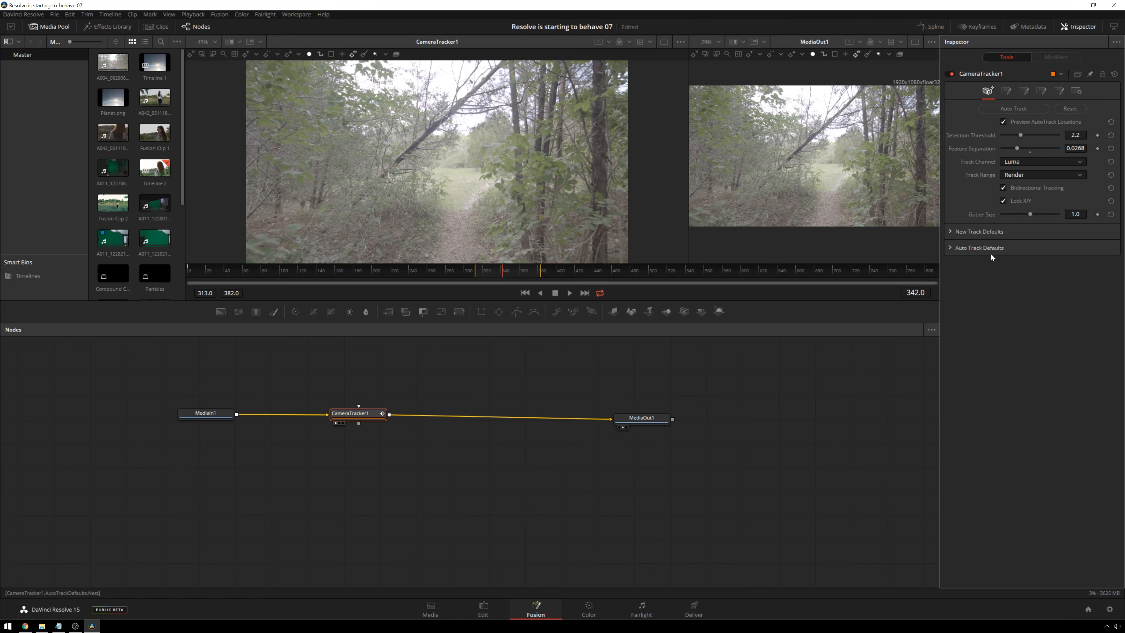
# - Run Auto Track on the clip and shift the CameraTracker1 node slightly closer to MediaIn1
pyautogui.click(1009, 110)
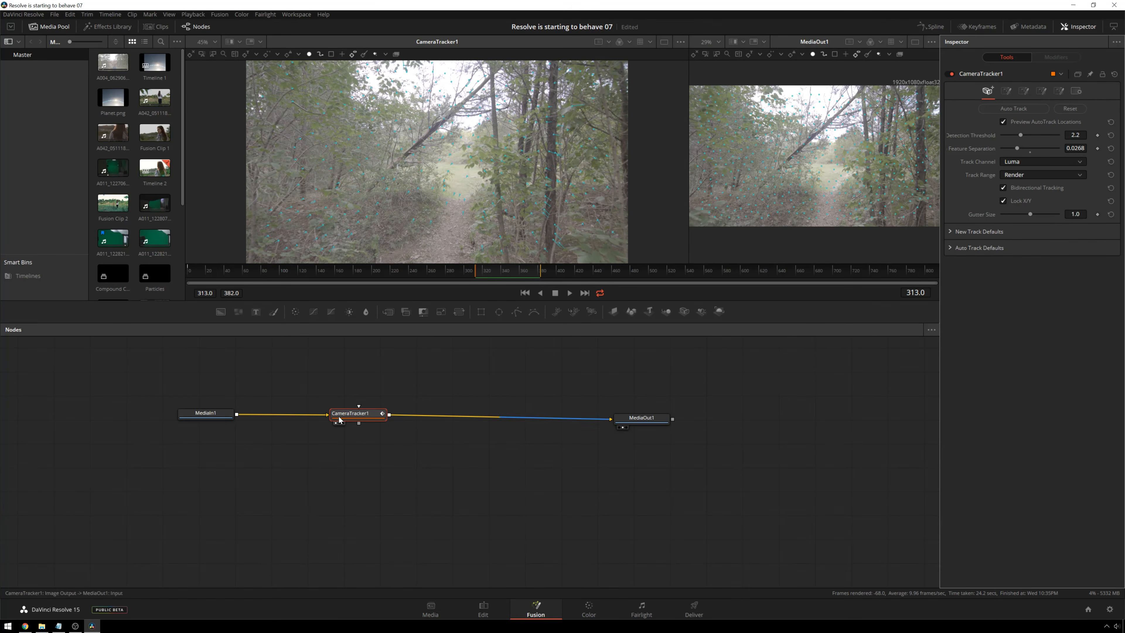
pyautogui.moveTo(373, 415); pyautogui.dragTo(349, 415)
pyautogui.click(514, 368)
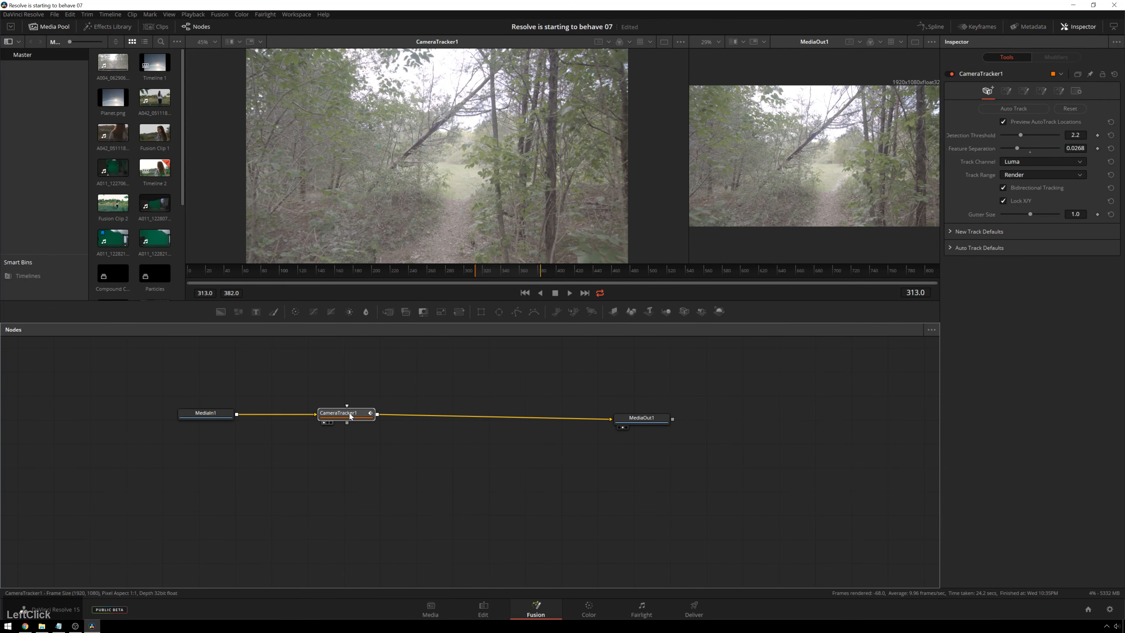
# - Solve the camera with the maximum track error set to 0.145 and the maximum solve error set to 2.31
pyautogui.click(1028, 93)
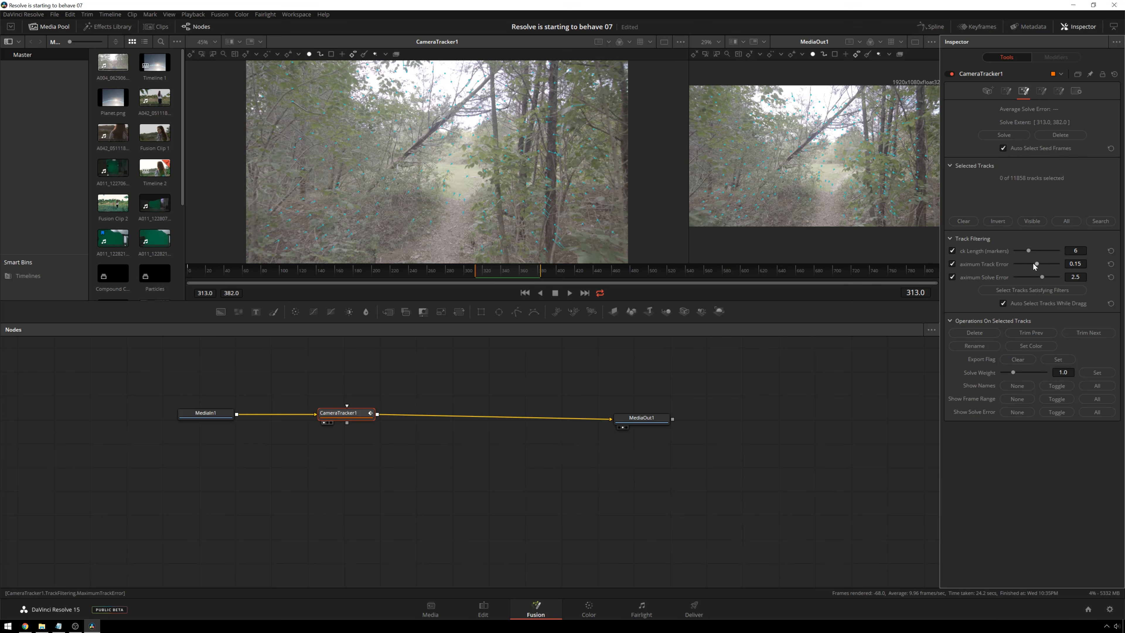
pyautogui.moveTo(1038, 264); pyautogui.dragTo(1036, 264)
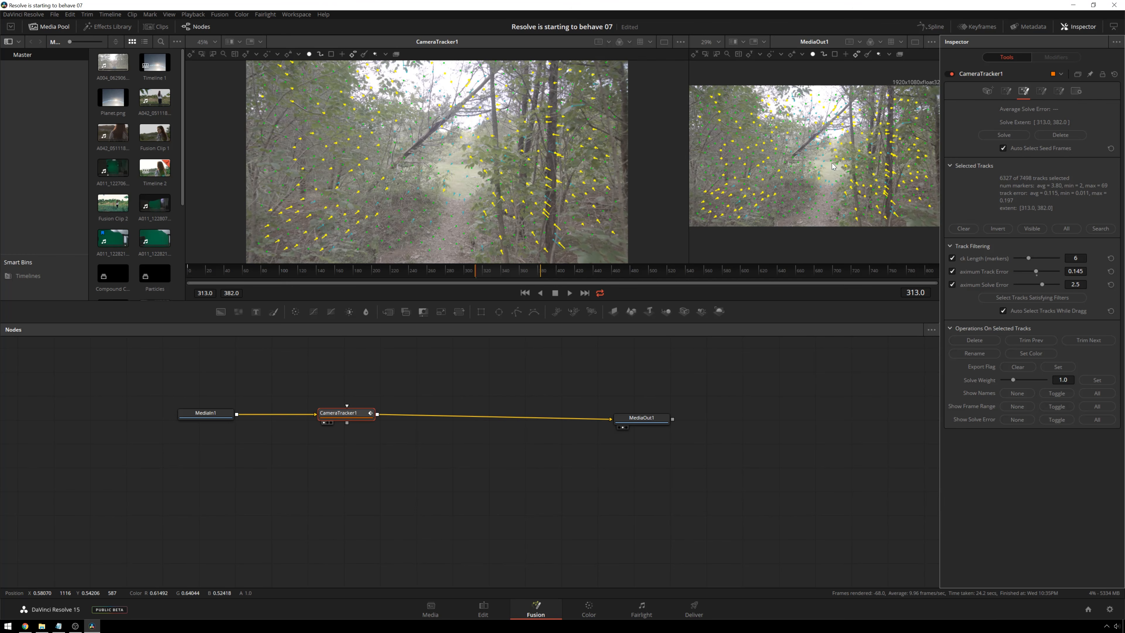
pyautogui.click(1041, 284)
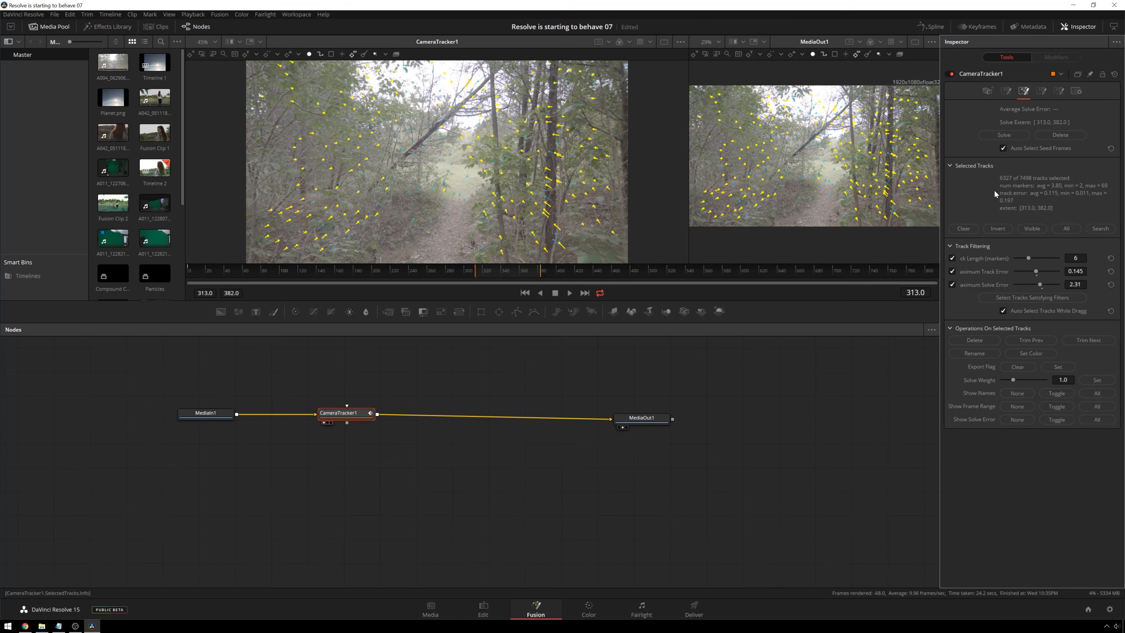
pyautogui.click(1003, 135)
pyautogui.click(982, 135)
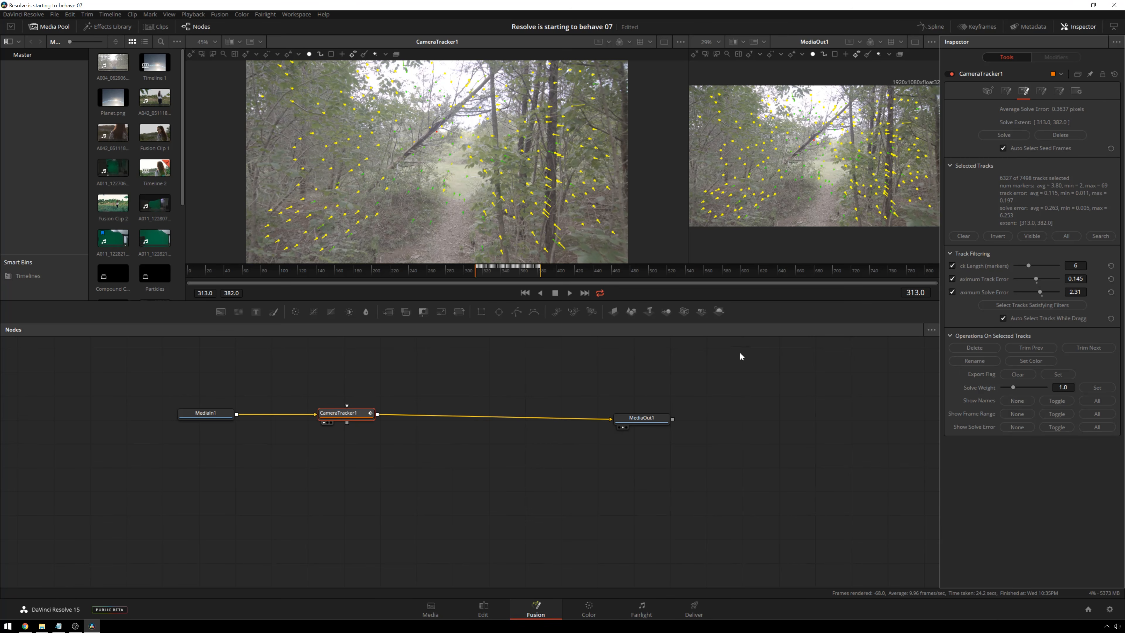
pyautogui.moveTo(352, 417); pyautogui.dragTo(363, 418)
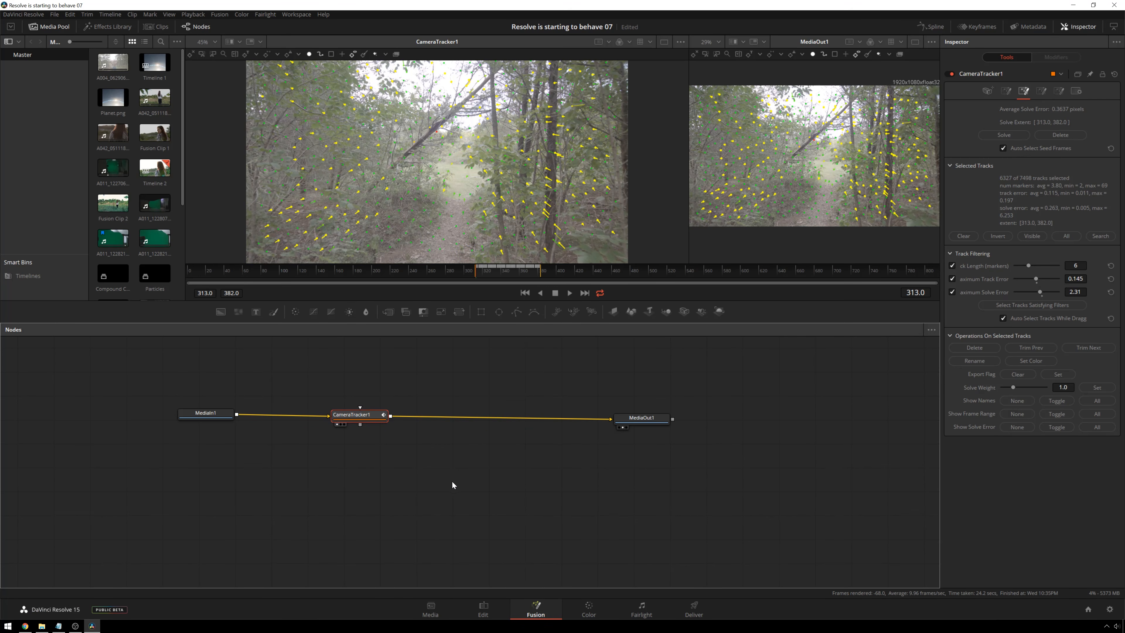
pyautogui.moveTo(367, 414); pyautogui.dragTo(353, 412)
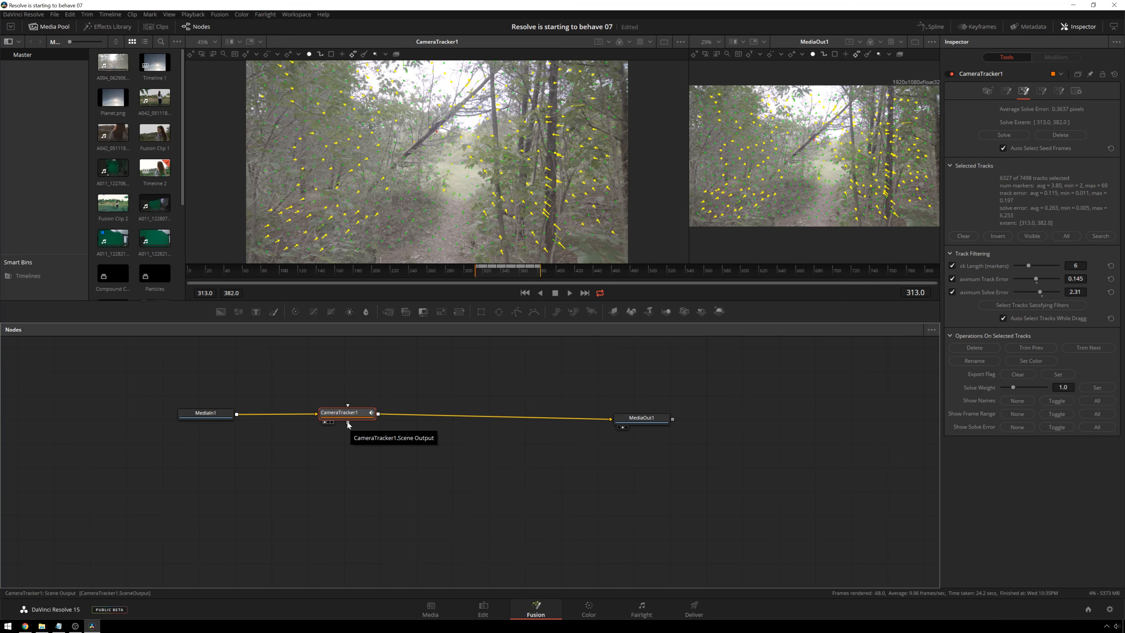
pyautogui.moveTo(347, 422); pyautogui.dragTo(354, 459)
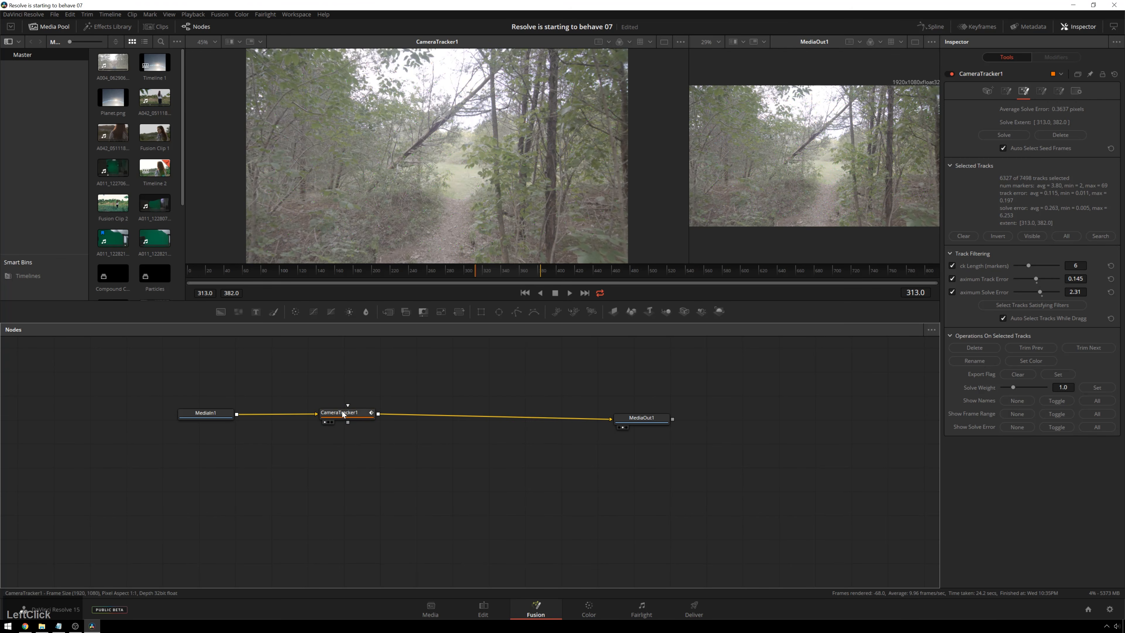
# - Add a Merge 3D node, feed it from CameraTracker1's scene output and show the 3D scene in the first viewer
pyautogui.hotkey('shift', 'space')
pyautogui.press('BackSpace')
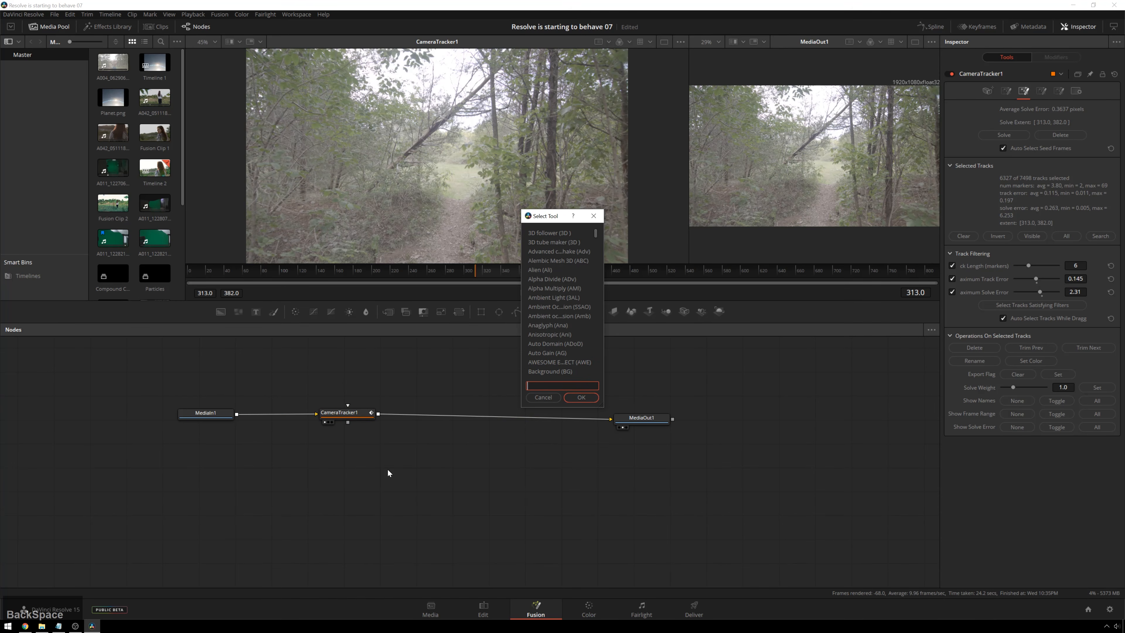
pyautogui.write('mer')
pyautogui.press('Down')
pyautogui.press('Return')
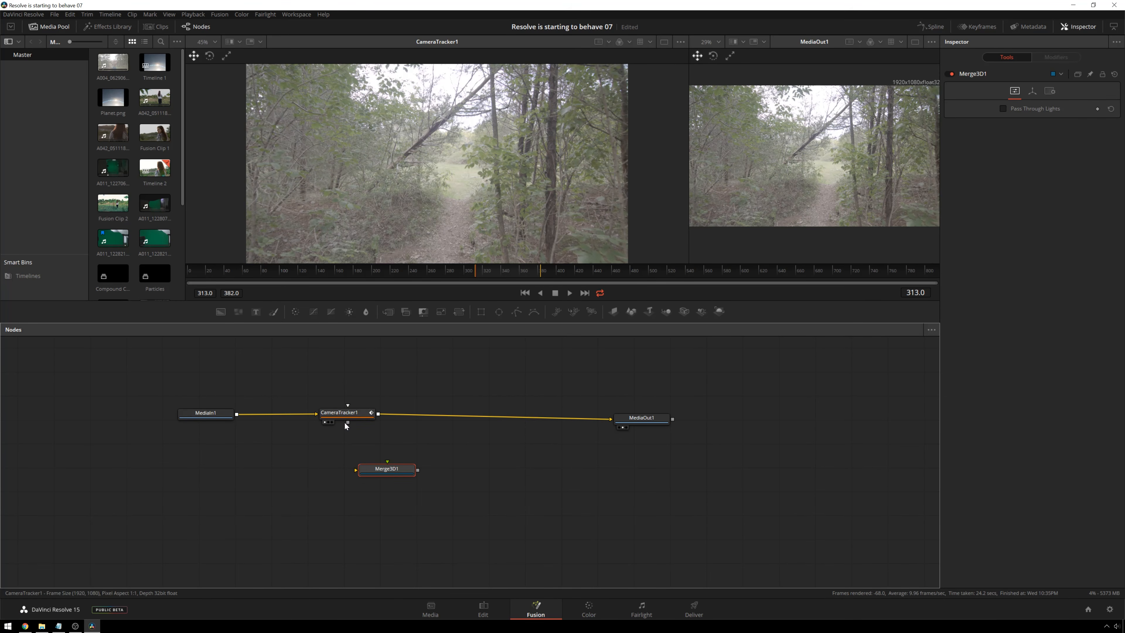
pyautogui.moveTo(347, 422); pyautogui.dragTo(372, 478)
pyautogui.press('1')
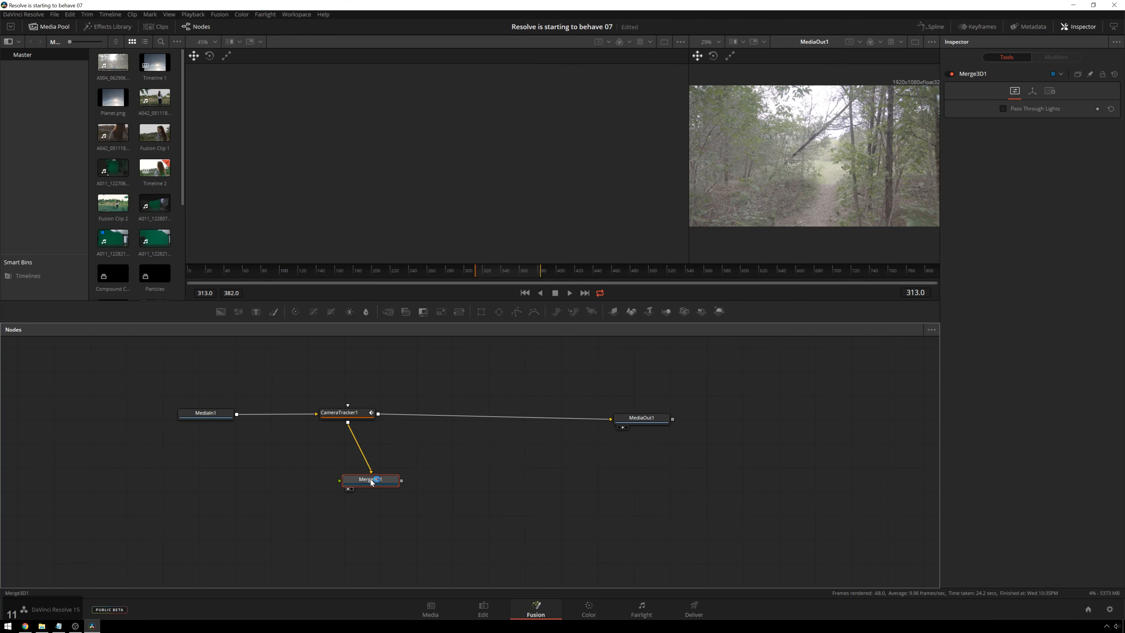
pyautogui.scroll(-3, 422, 142)
pyautogui.scroll(3, 434, 141)
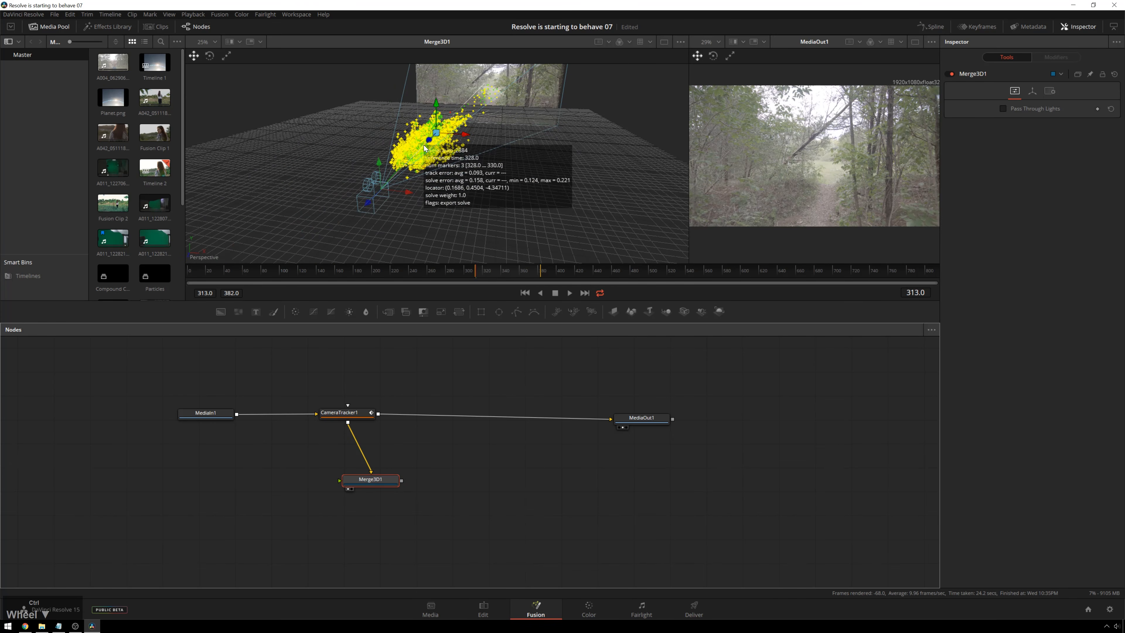
pyautogui.moveTo(510, 143); pyautogui.dragTo(456, 226)
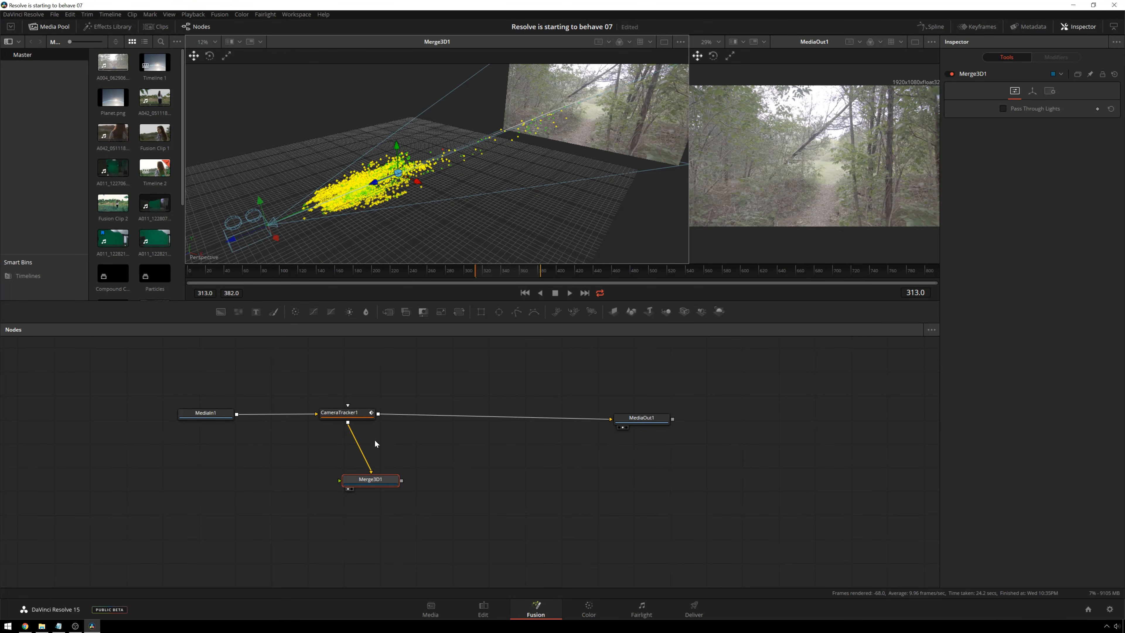
# - Add a Text 3D node feeding Merge3D1 and place it to the left of the merge
pyautogui.hotkey('shift', 'space')
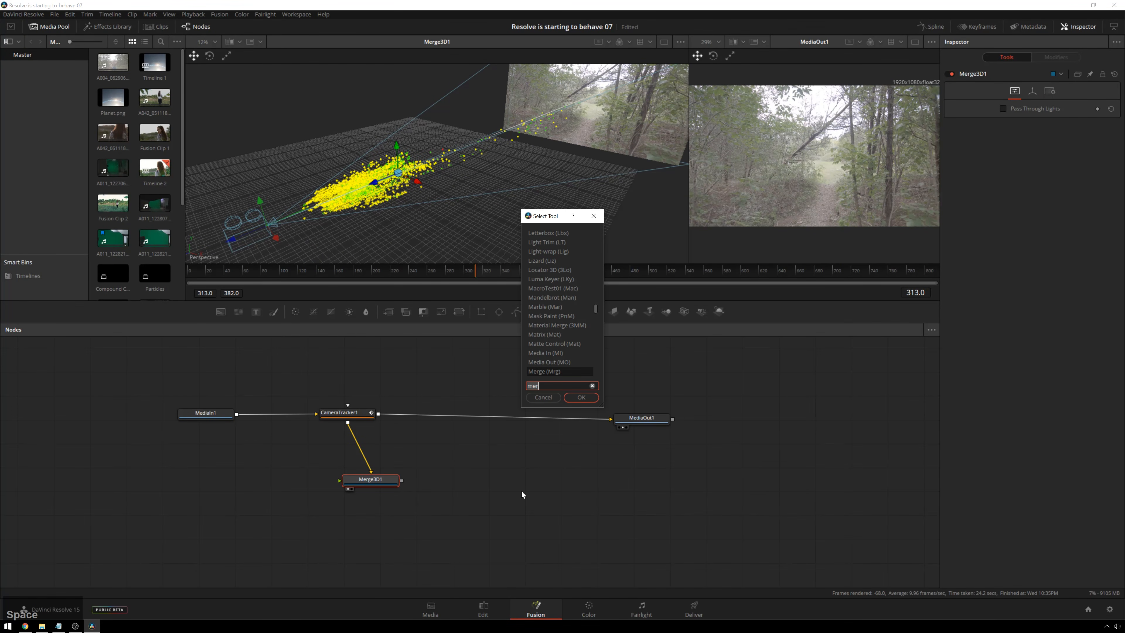
pyautogui.write('tex')
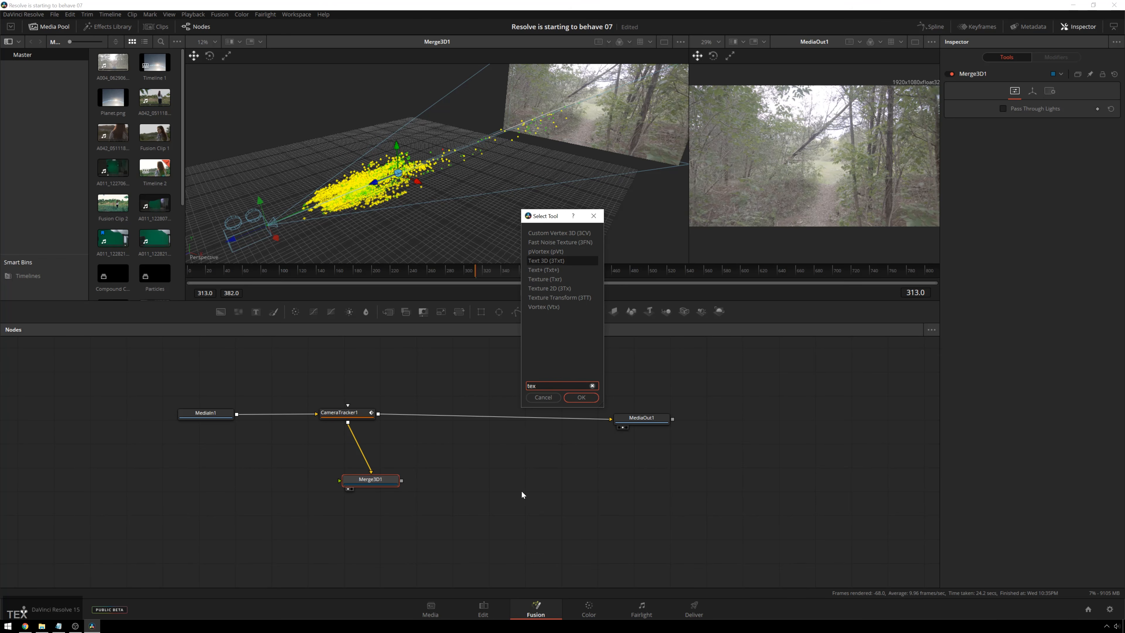
pyautogui.press('Return')
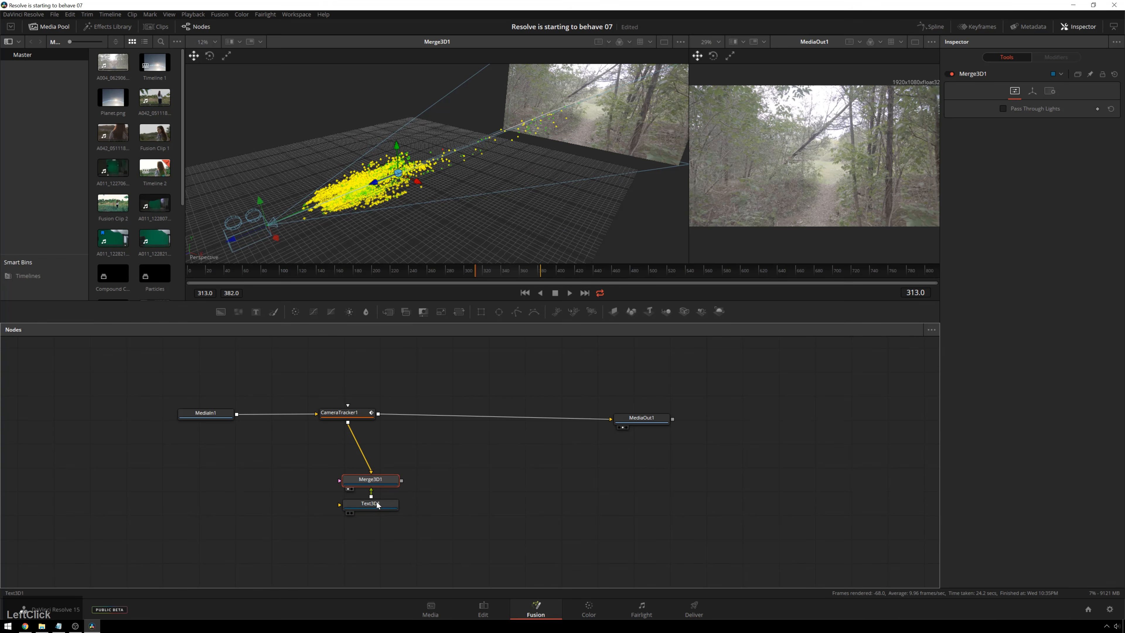
pyautogui.moveTo(378, 505); pyautogui.dragTo(272, 495)
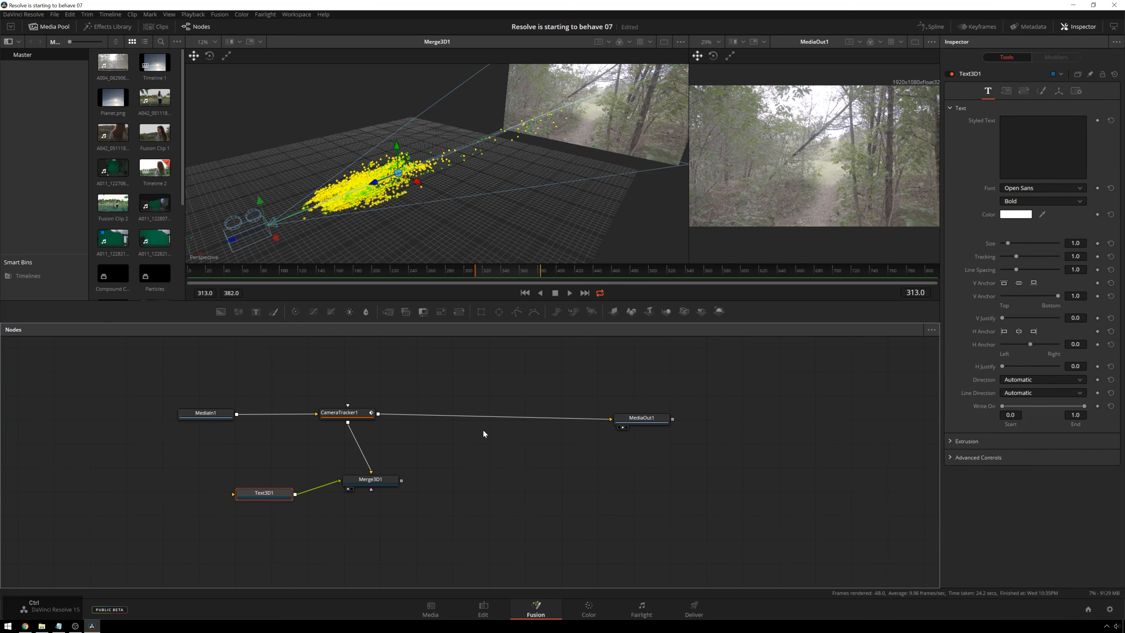
# - Save the project under the new name "Resolve is starting to behave 08"
pyautogui.hotkey('ctrl', 'shift', 's')
pyautogui.press('BackSpace')
pyautogui.press('BackSpace')
pyautogui.press('BackSpace')
pyautogui.press('BackSpace')
pyautogui.press('BackSpace')
pyautogui.press('BackSpace')
pyautogui.write('8')
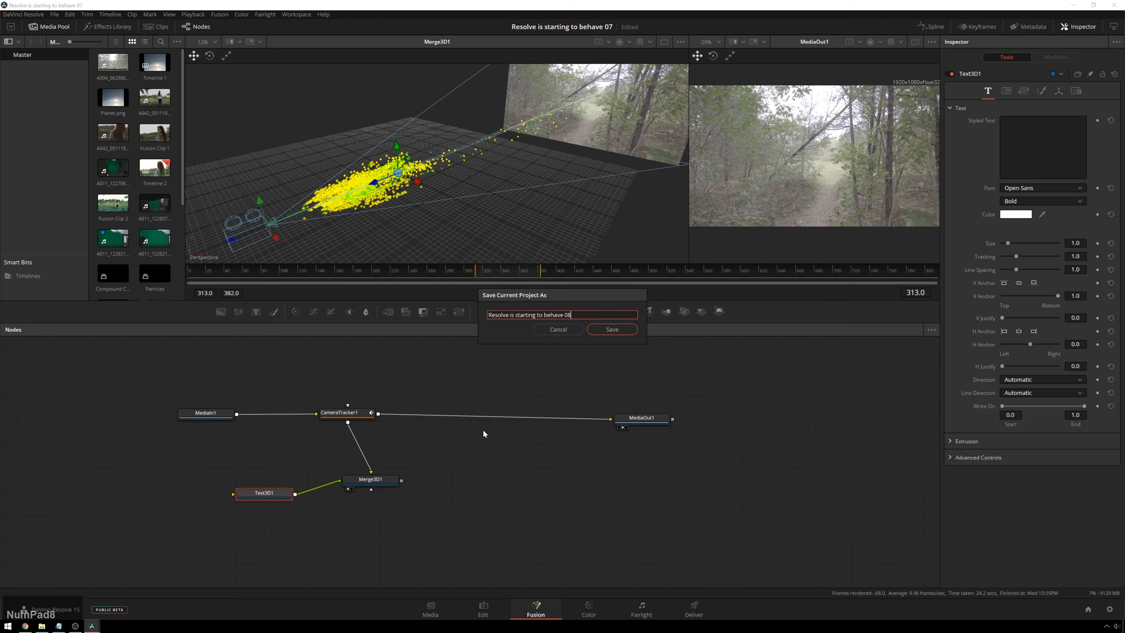
pyautogui.press('Return')
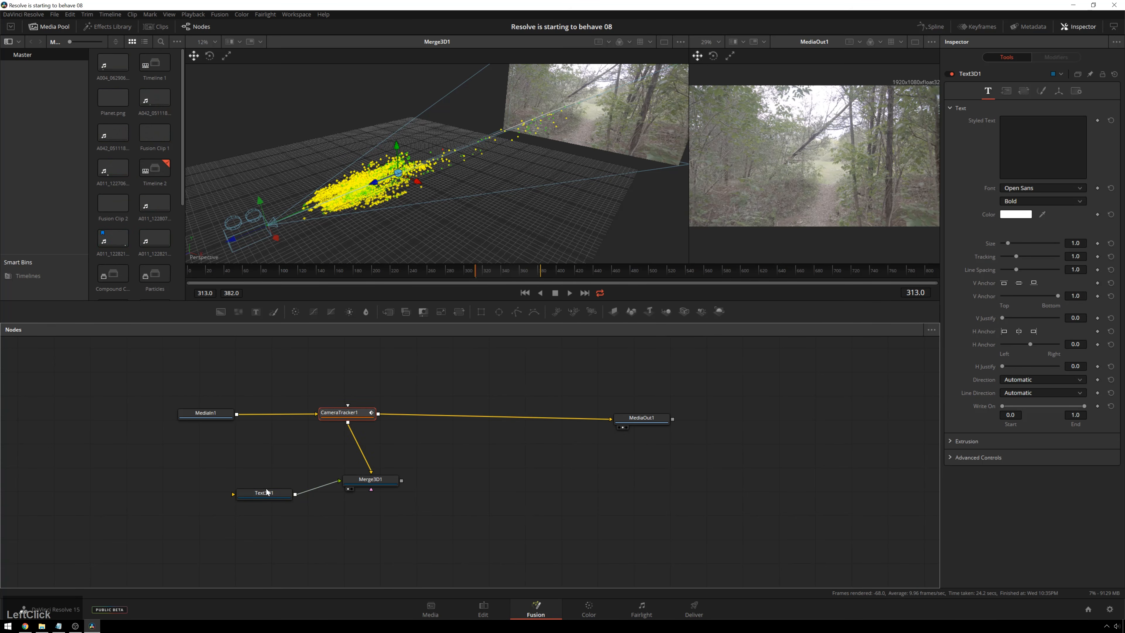
# - Align the Text3D1 node beside Merge3D1 and set its styled text to "CRASH"
pyautogui.moveTo(260, 497); pyautogui.dragTo(264, 486)
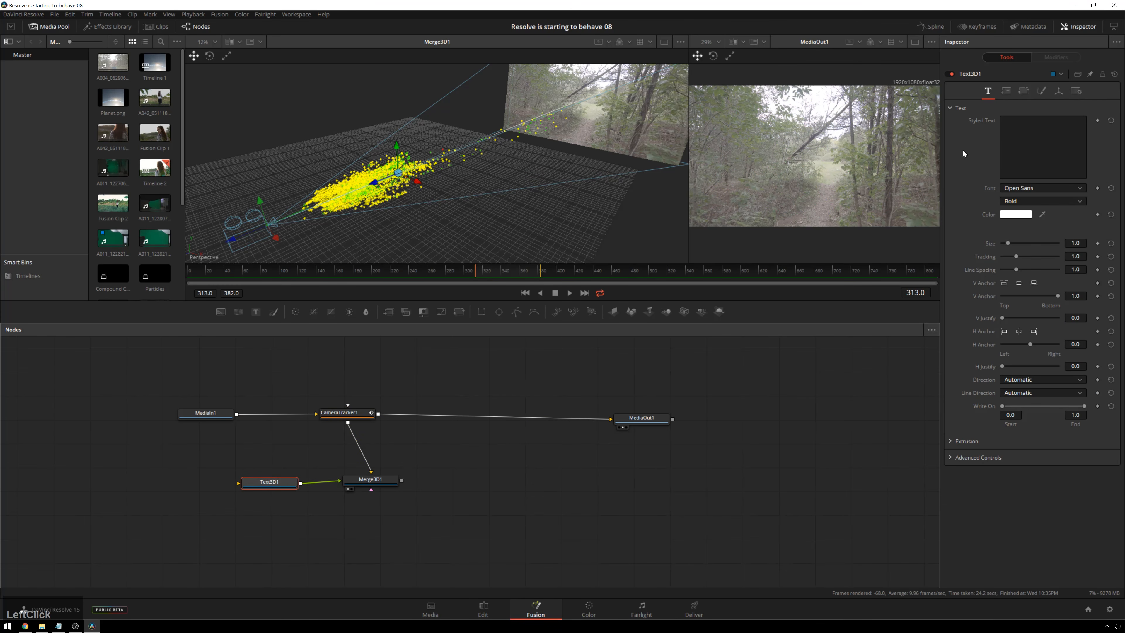
pyautogui.click(1040, 146)
pyautogui.write('CRASH')
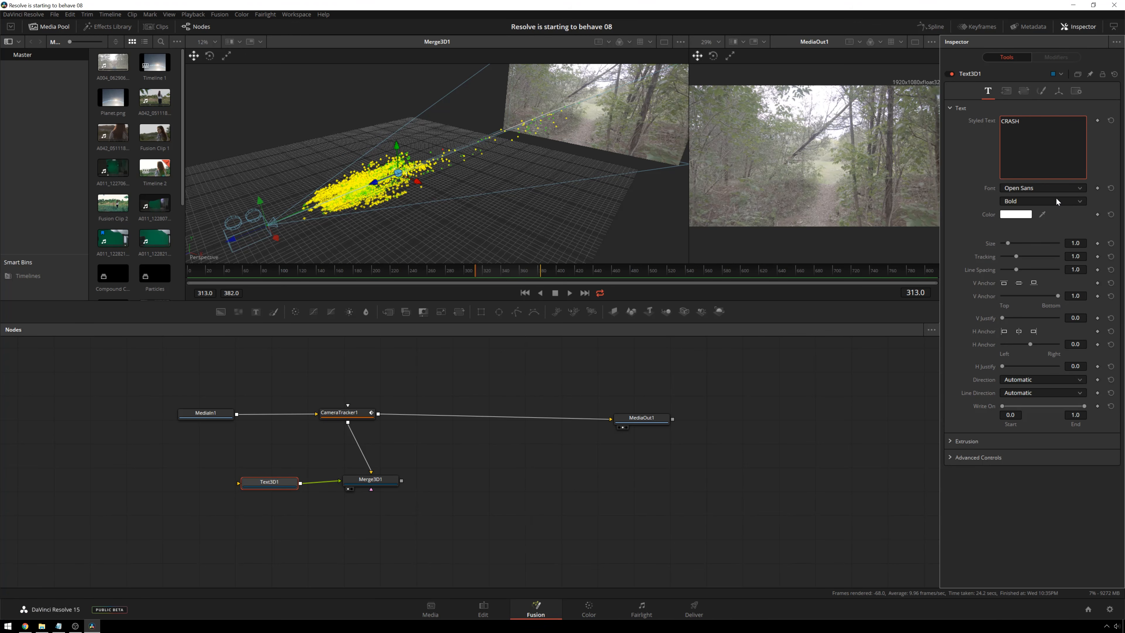
# - Set the font of the CRASH text in Text3D1 to Gotham Black
pyautogui.click(1039, 188)
pyautogui.press('g')
pyautogui.press('Down')
pyautogui.press('Down')
pyautogui.press('Down')
pyautogui.press('Down')
pyautogui.press('Down')
pyautogui.press('Down')
pyautogui.press('Down')
pyautogui.press('Down')
pyautogui.press('Down')
pyautogui.press('Down')
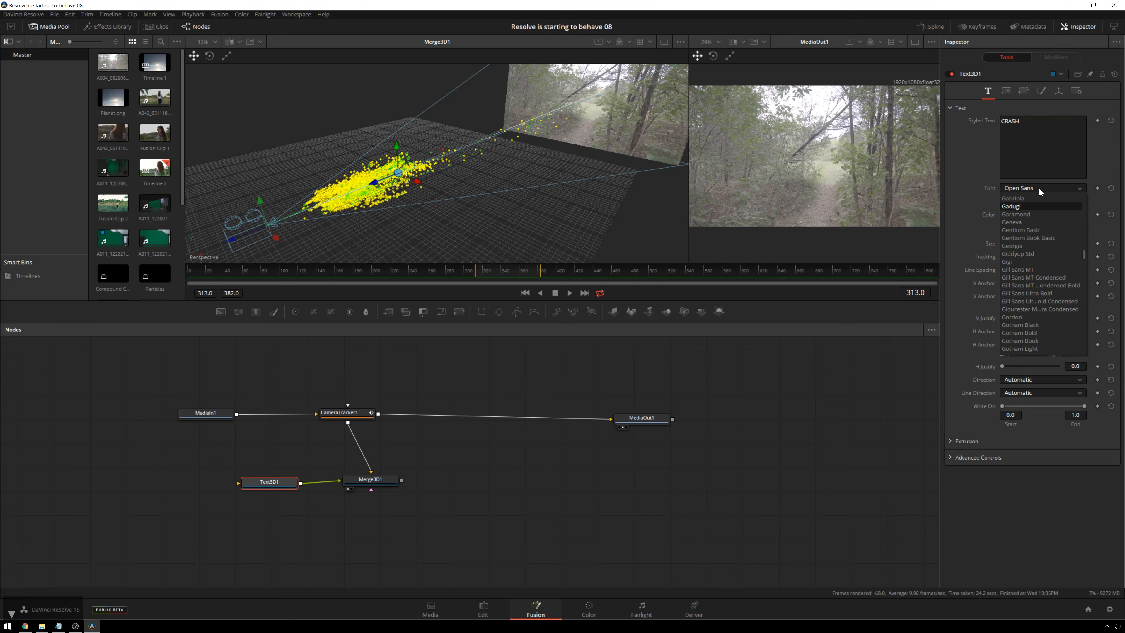
pyautogui.press('Down')
pyautogui.press('Down')
pyautogui.press('Down')
pyautogui.press('Down')
pyautogui.press('Down')
pyautogui.press('Down')
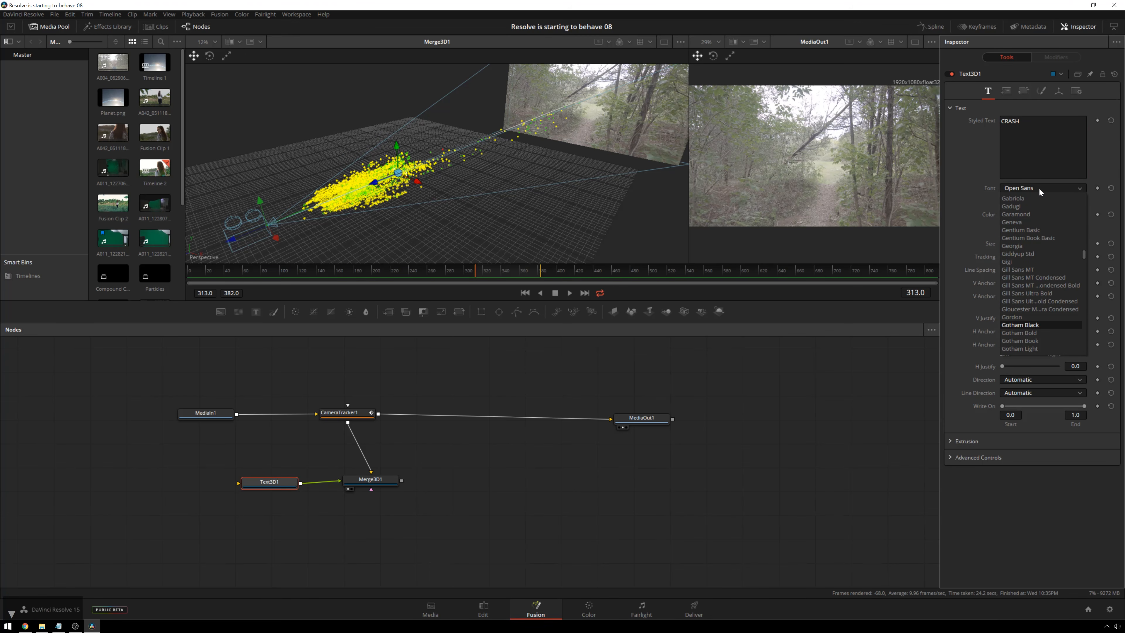
pyautogui.press('Return')
# - Move the CRASH text forward through the tracker point cloud, closer to the solved camera
pyautogui.scroll(5, 435, 180)
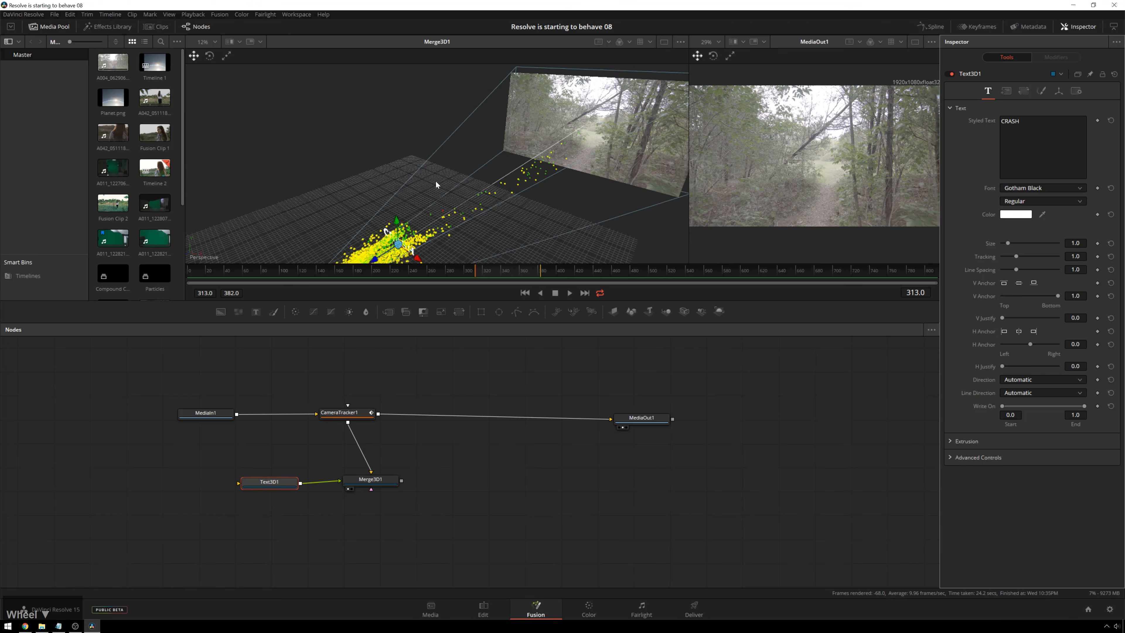
pyautogui.moveTo(410, 190); pyautogui.dragTo(525, 86)
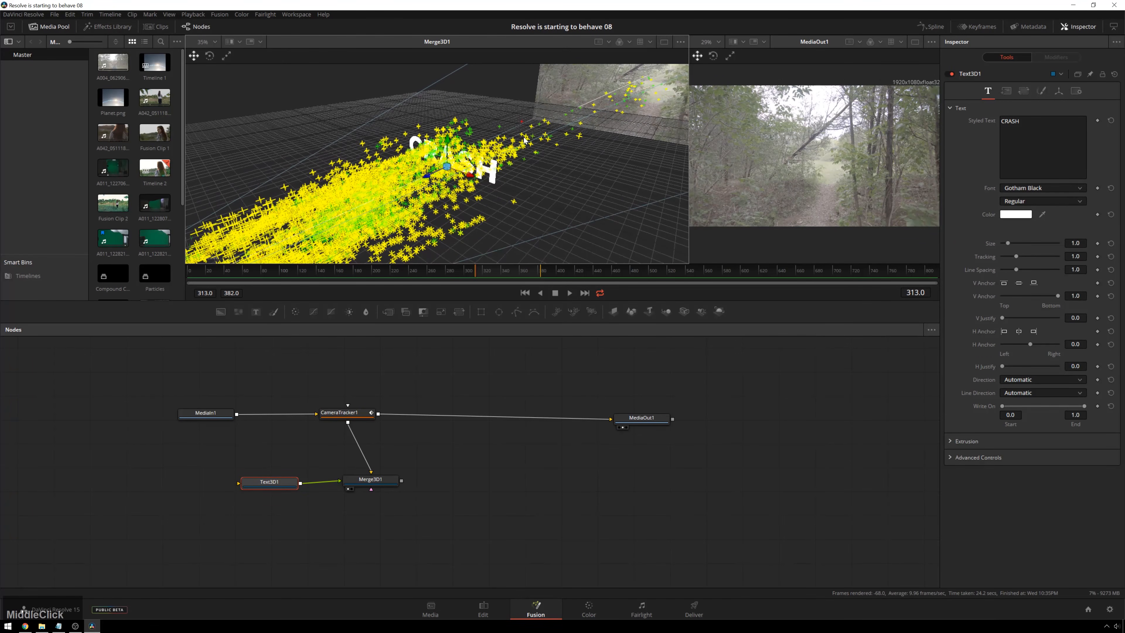
pyautogui.moveTo(423, 176); pyautogui.dragTo(293, 252)
pyautogui.scroll(-3, 340, 201)
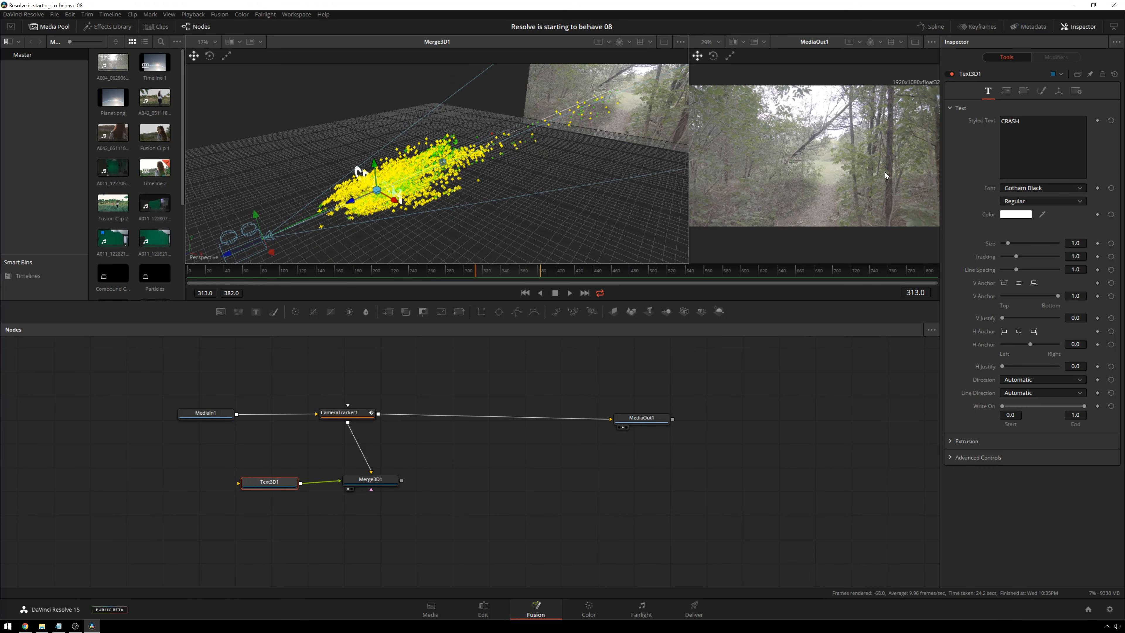
pyautogui.moveTo(375, 168)
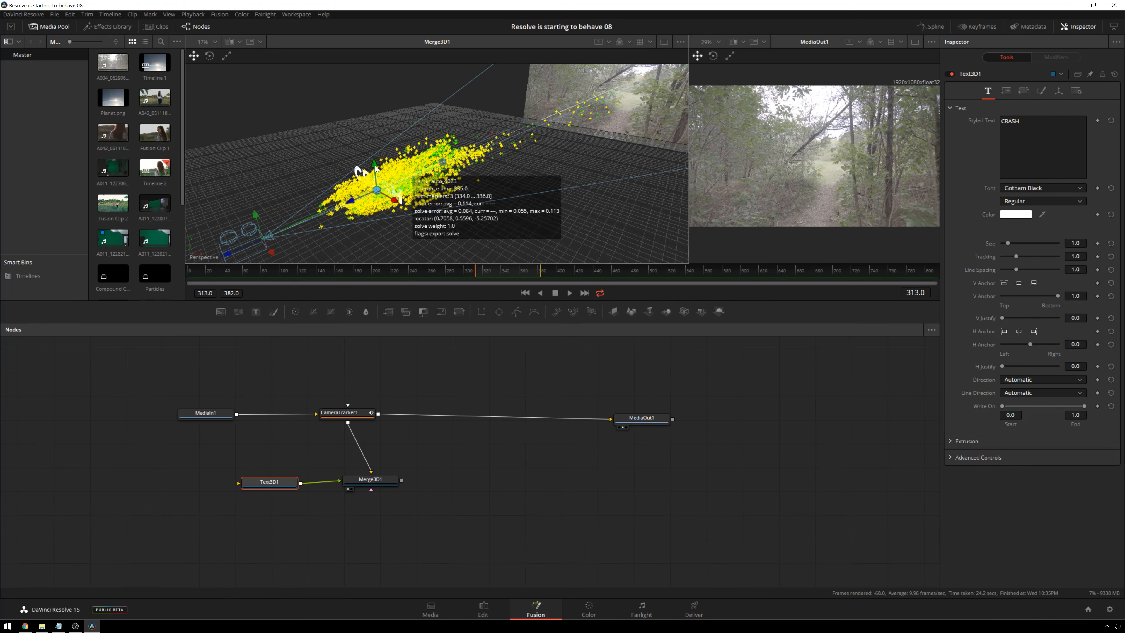
pyautogui.click(348, 204)
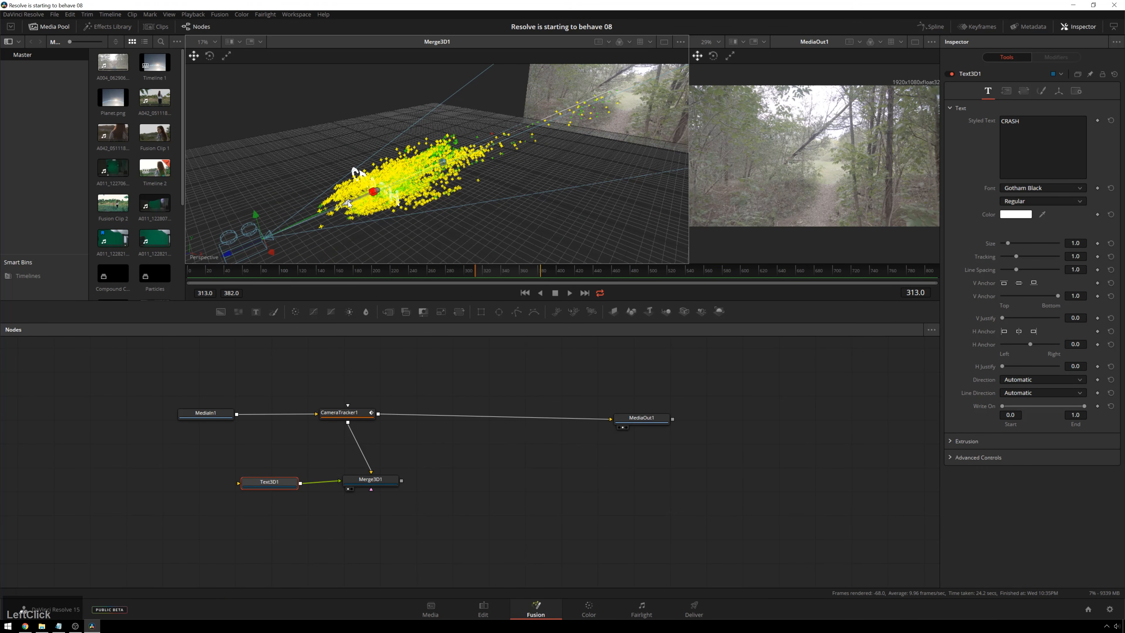
# - Nudge the Merge3D1 node slightly in the node graph and shift its merged 3D scene slightly sideways
pyautogui.click(645, 416)
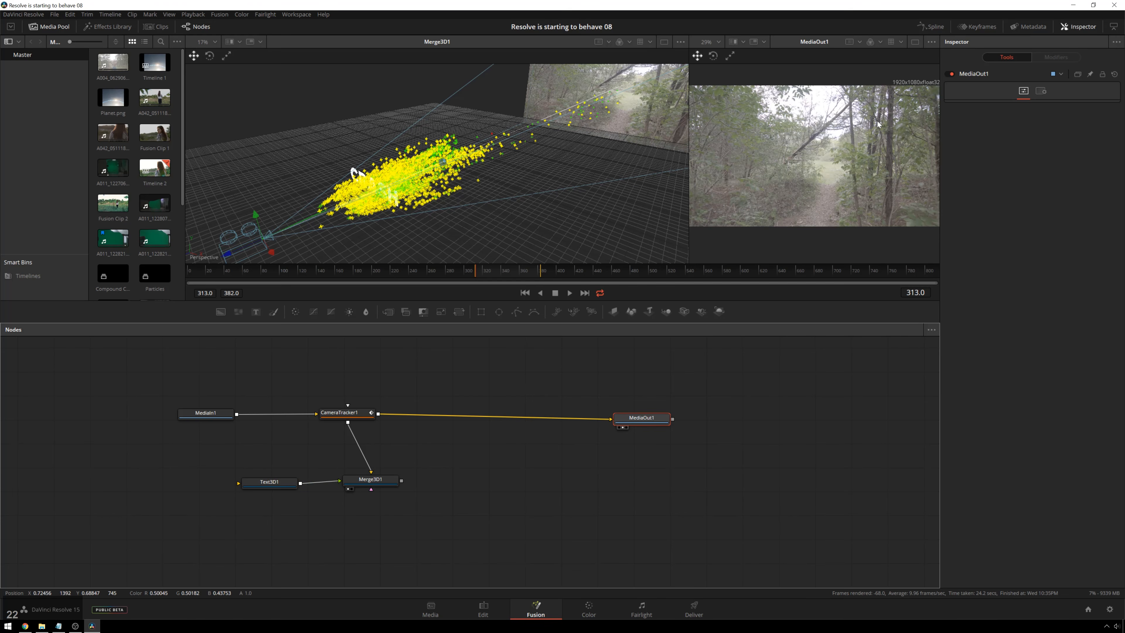
pyautogui.moveTo(370, 479); pyautogui.dragTo(363, 477)
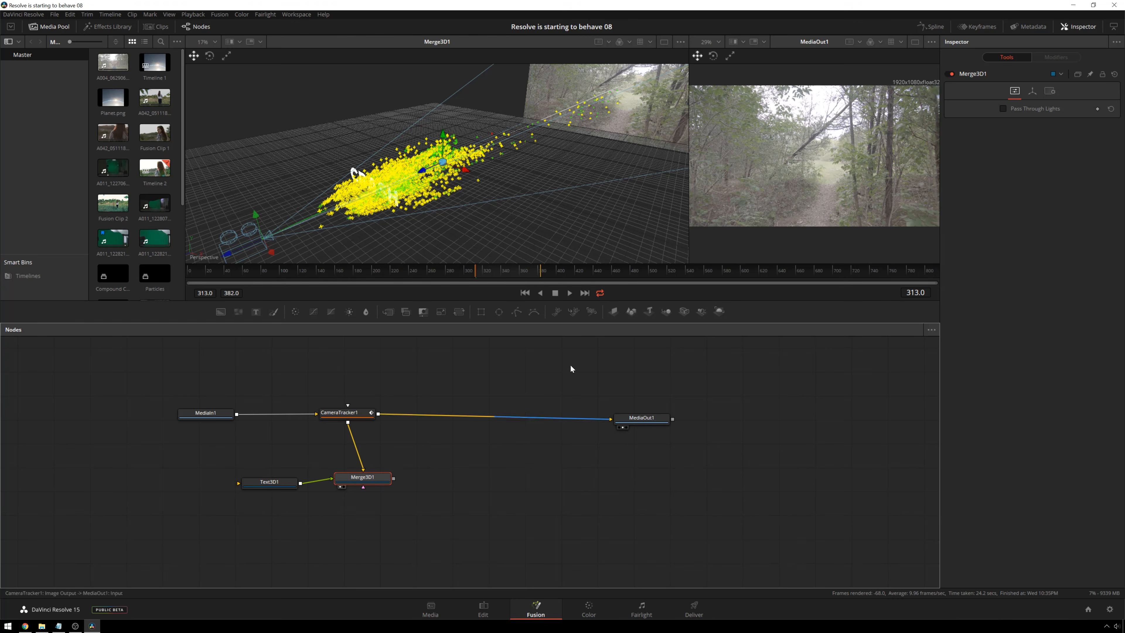
pyautogui.click(377, 481)
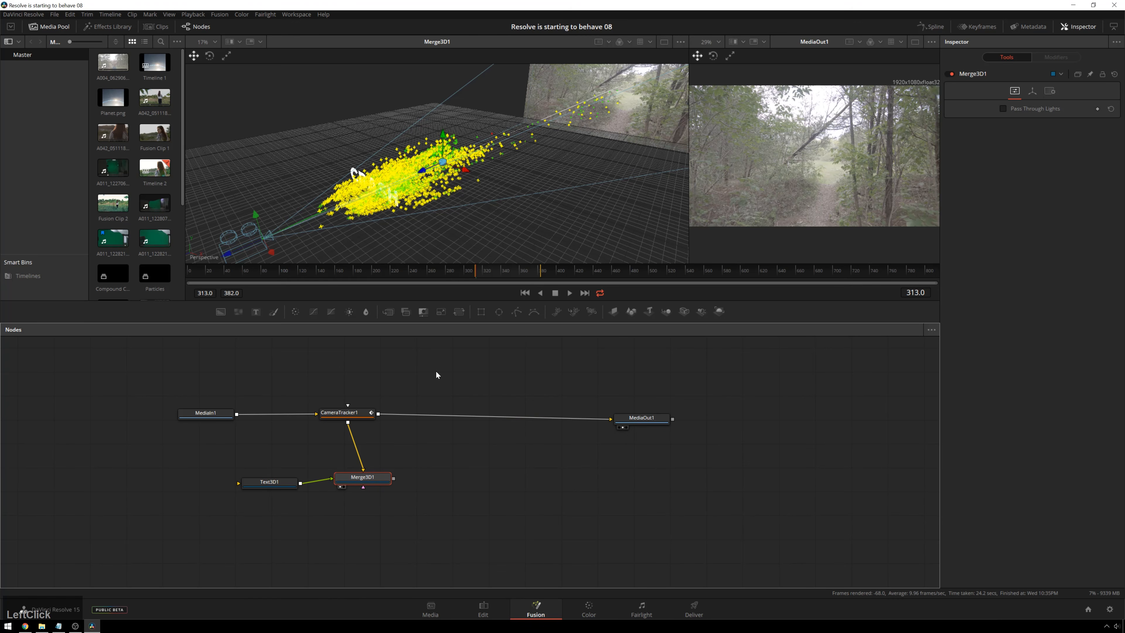
pyautogui.moveTo(465, 170); pyautogui.dragTo(469, 172)
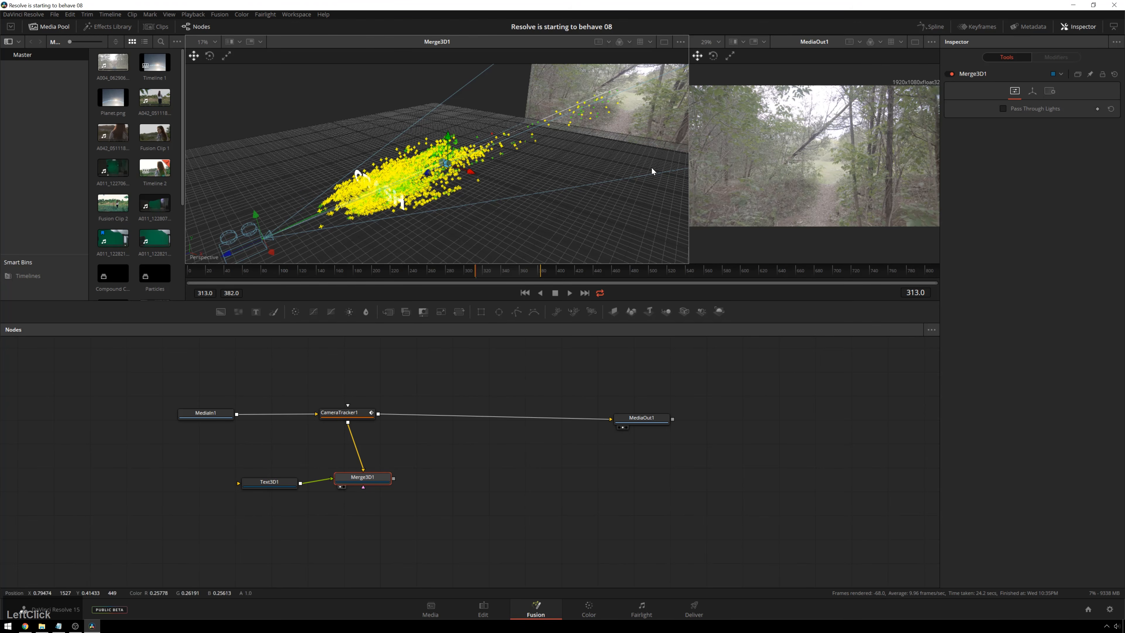
# - Set the Text3D1 size to 0.87 and its extrusion depth to 0.178
pyautogui.click(263, 485)
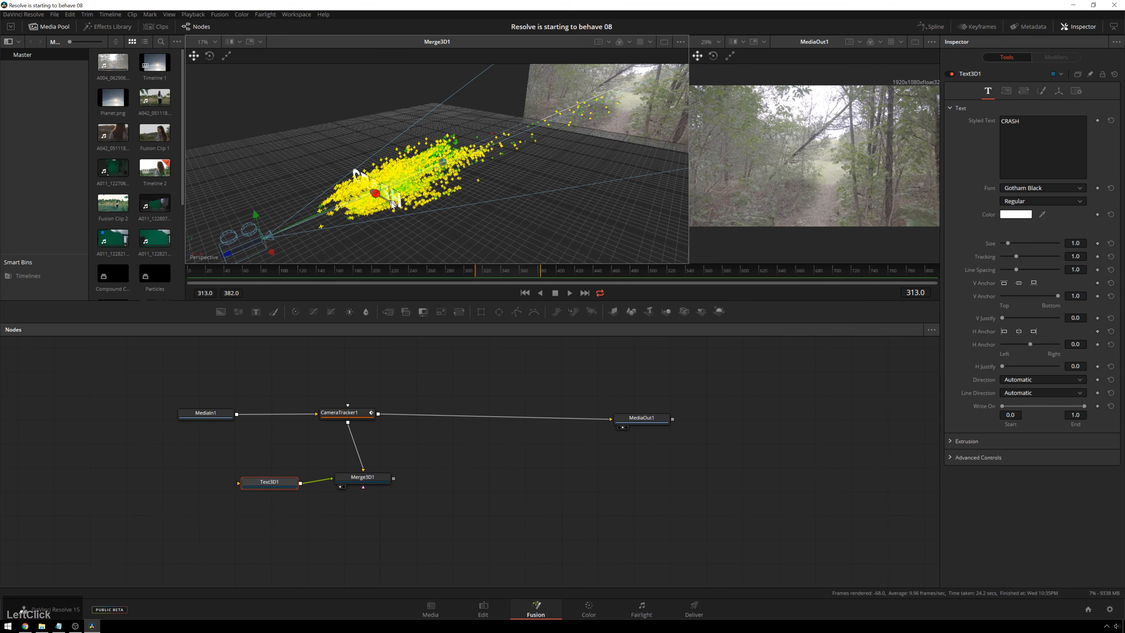
pyautogui.moveTo(1008, 243); pyautogui.dragTo(1007, 245)
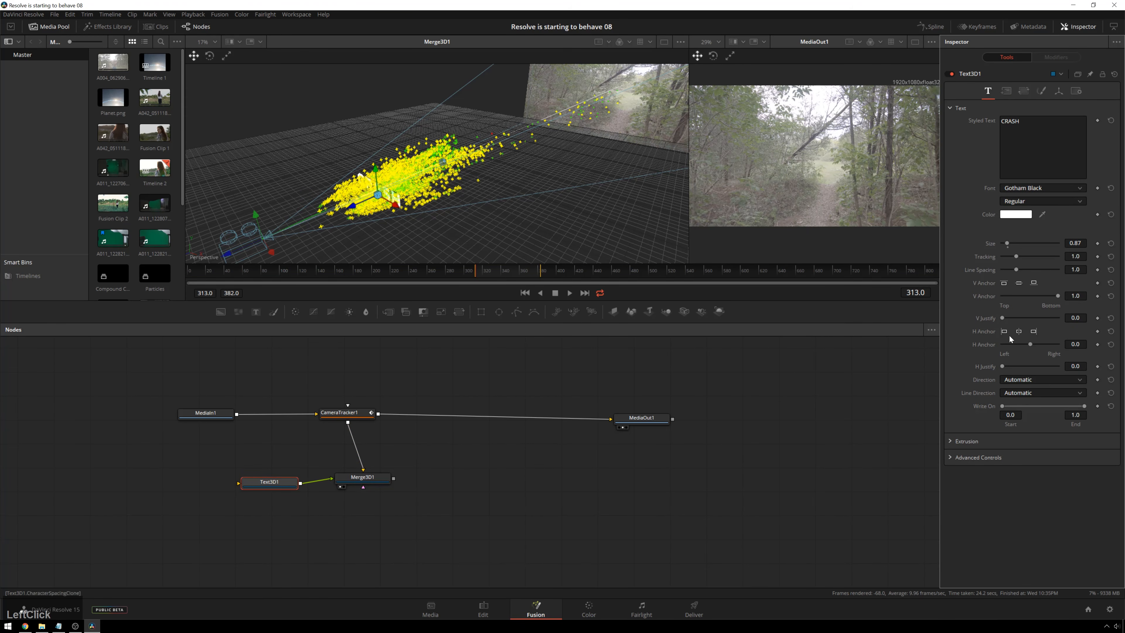
pyautogui.click(957, 442)
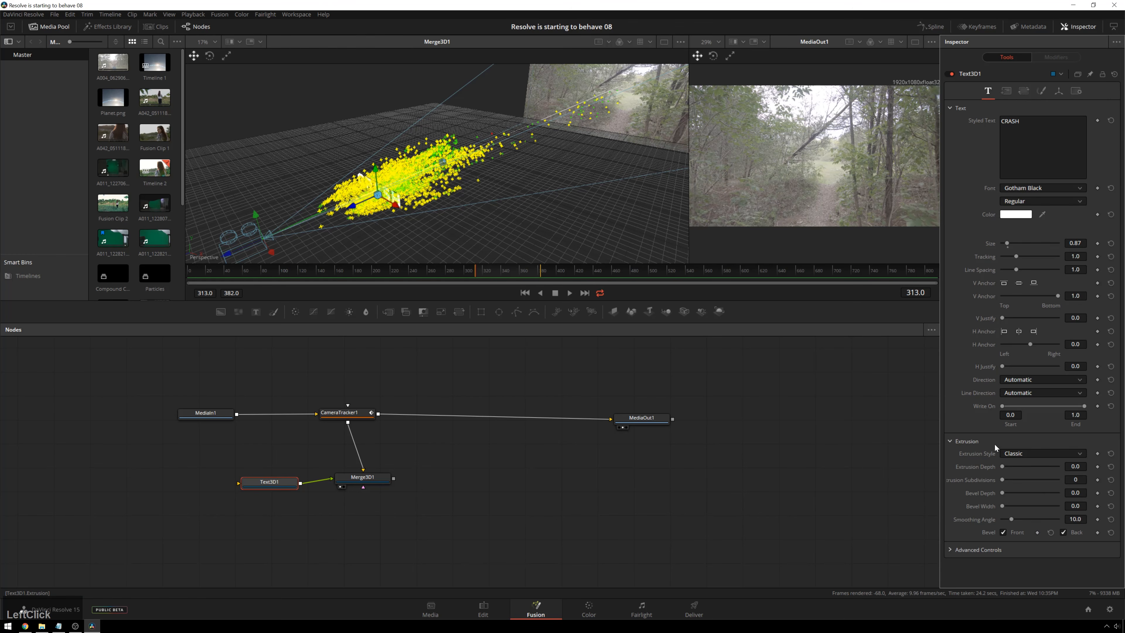
pyautogui.moveTo(1005, 468); pyautogui.dragTo(1051, 467)
# - Lower the CRASH text to the base of the point cloud and reduce its size to 0.55
pyautogui.scroll(6, 411, 171)
pyautogui.scroll(-2, 412, 171)
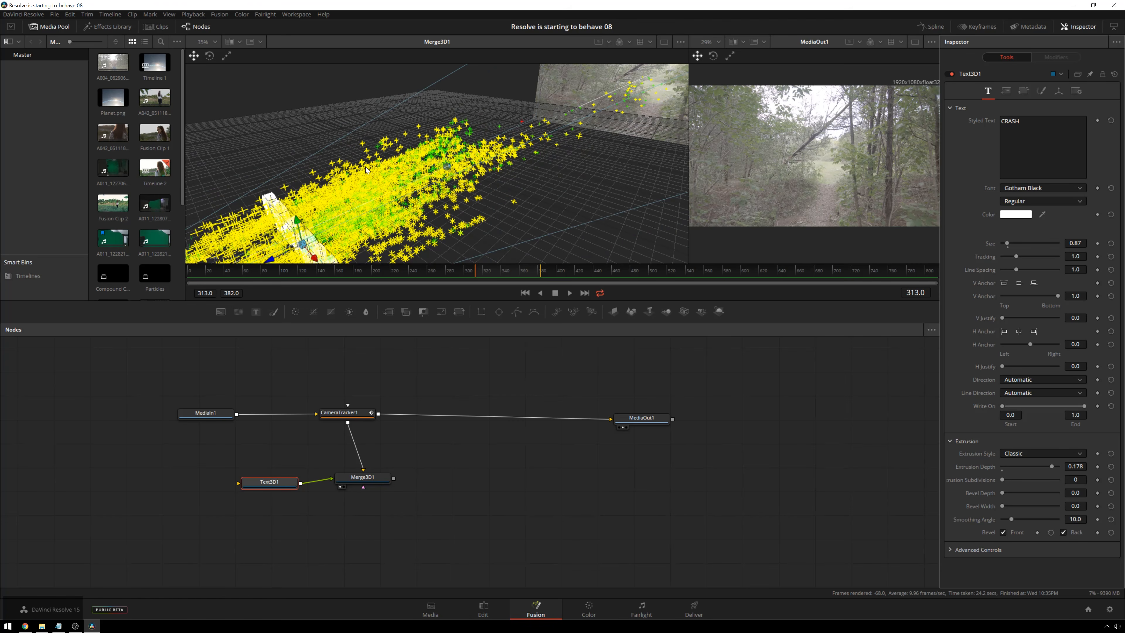
pyautogui.moveTo(412, 173); pyautogui.dragTo(478, 96)
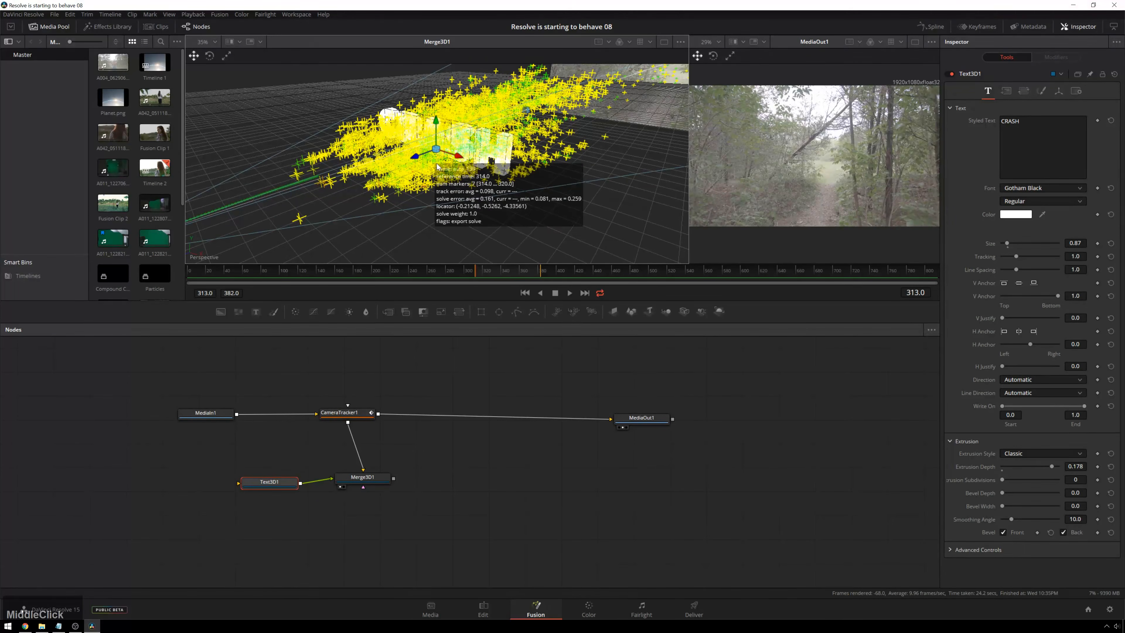
pyautogui.moveTo(441, 171); pyautogui.dragTo(589, 156)
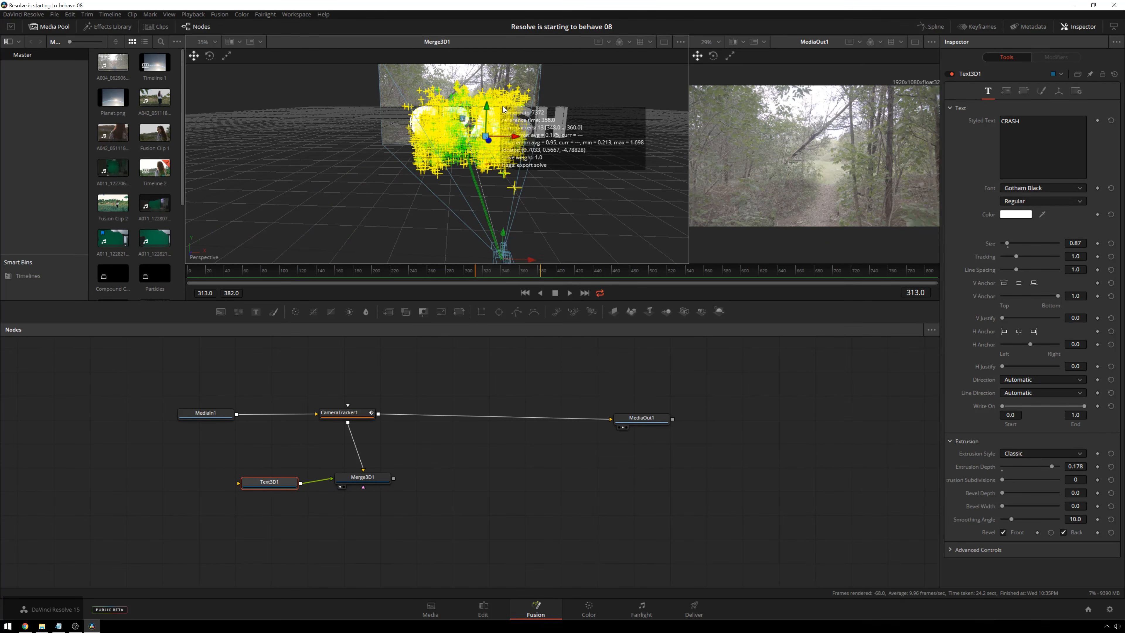
pyautogui.moveTo(486, 106); pyautogui.dragTo(486, 139)
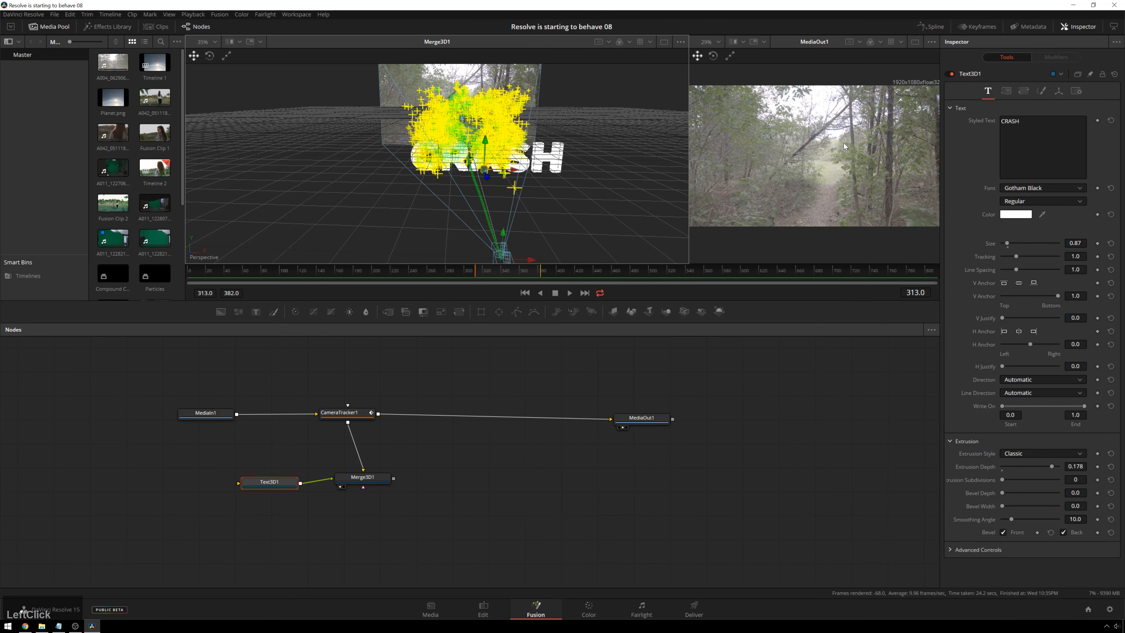
pyautogui.click(1007, 244)
pyautogui.moveTo(1008, 246); pyautogui.dragTo(1006, 246)
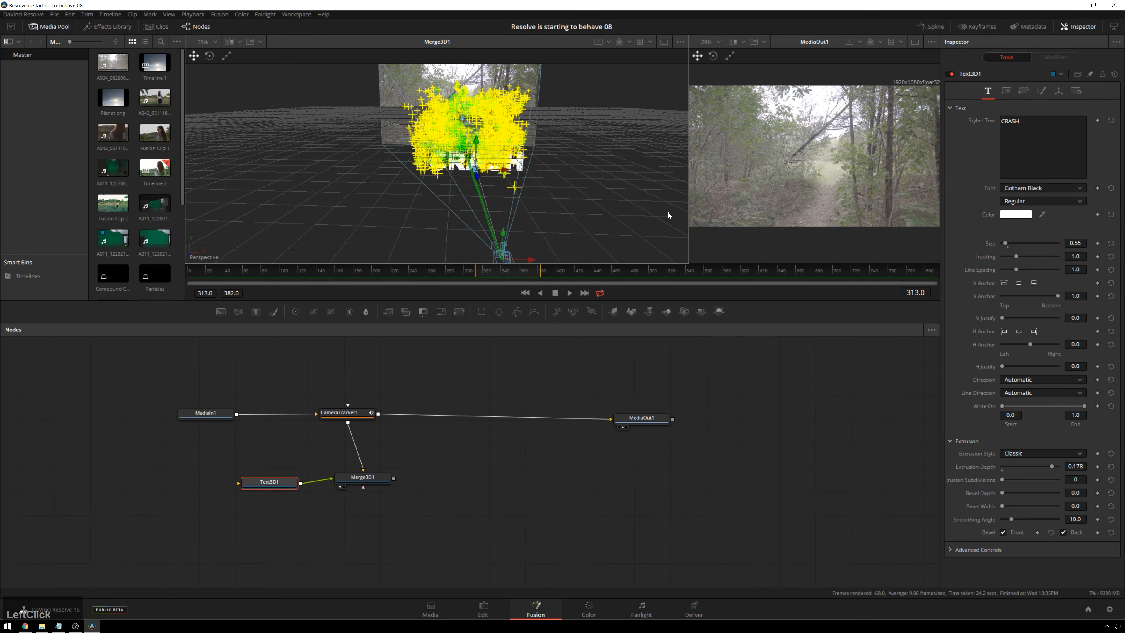
# - Raise the CRASH text slightly so it sits inside the lower part of the point cloud, and save the project
pyautogui.moveTo(667, 211); pyautogui.dragTo(587, 153)
pyautogui.click(472, 104)
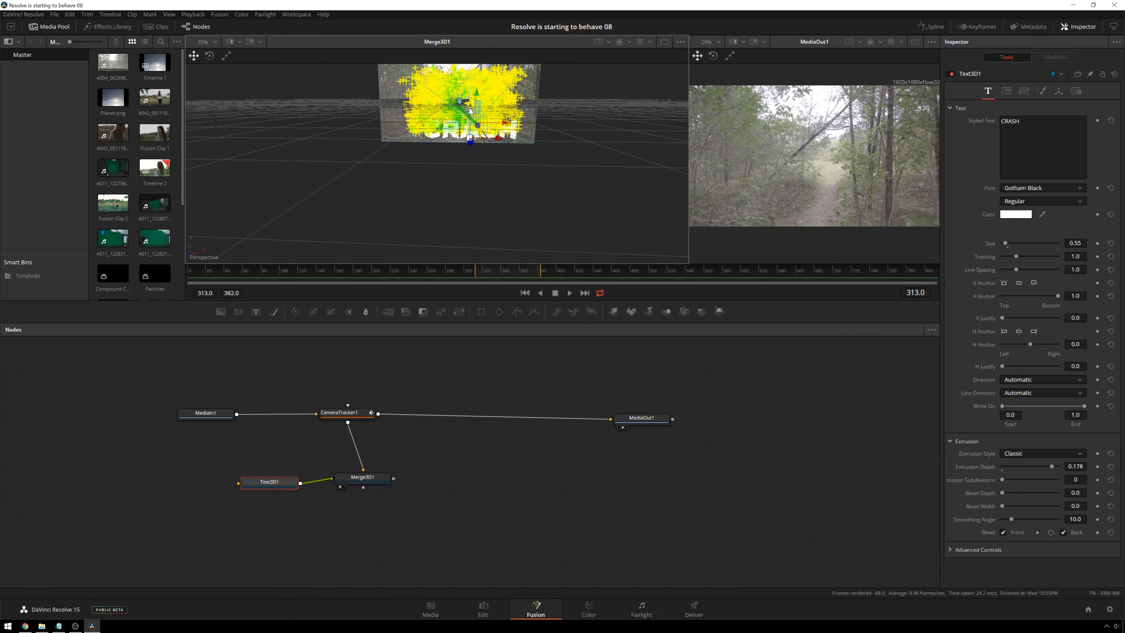
pyautogui.moveTo(470, 102); pyautogui.dragTo(471, 89)
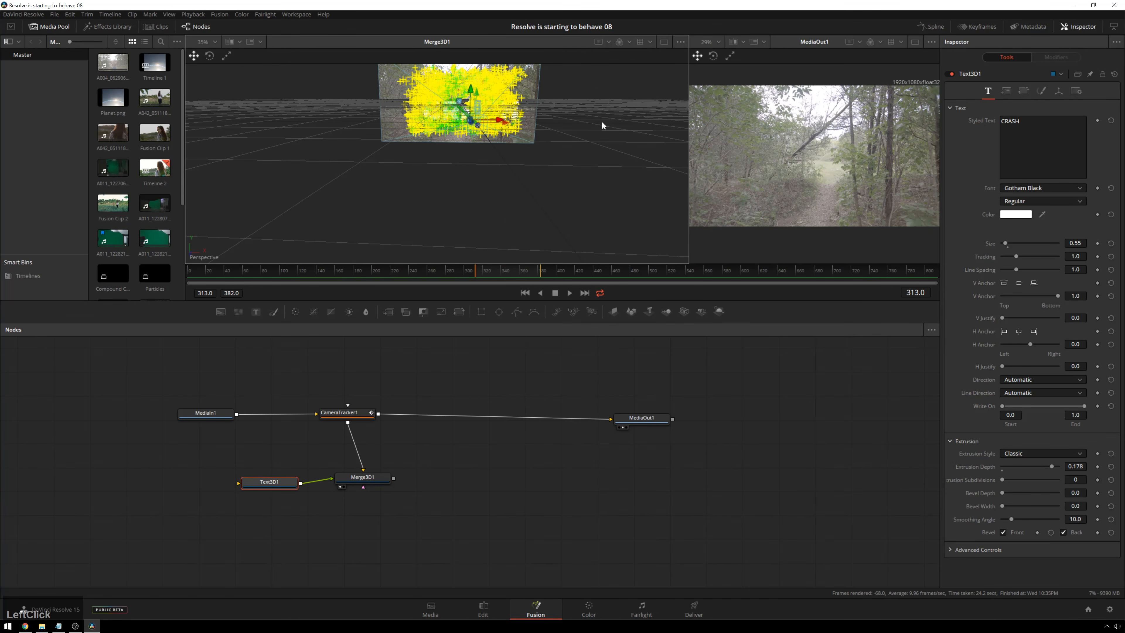
pyautogui.moveTo(602, 121); pyautogui.dragTo(543, 172)
pyautogui.hotkey('ctrl', 's')
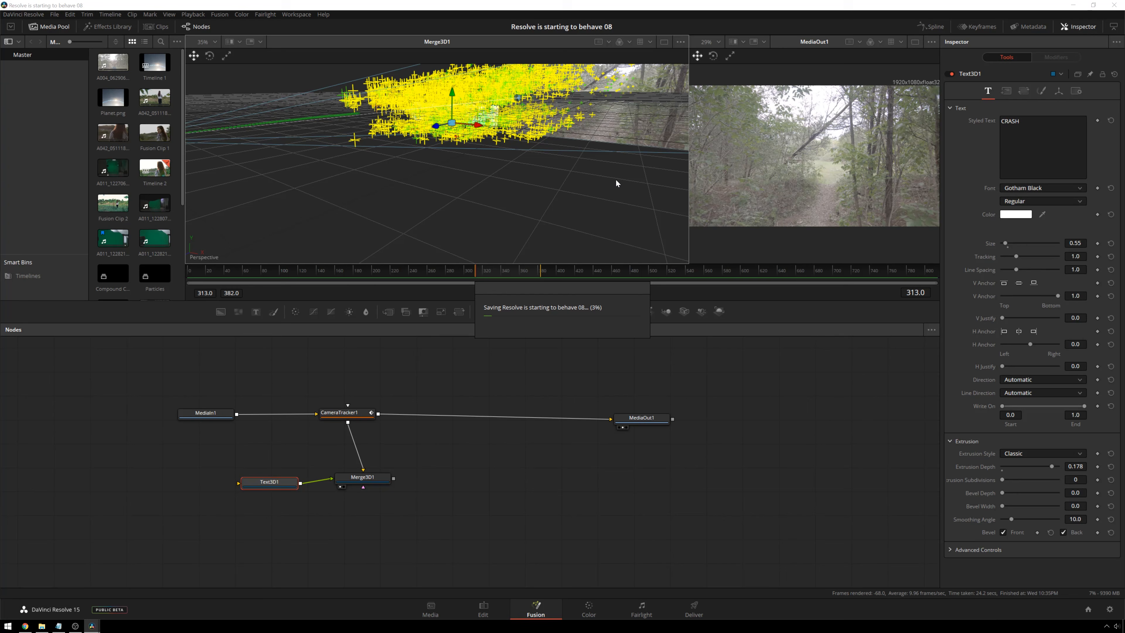
# - Add a Renderer 3D node after Merge3D1 and space it slightly further from the merge
pyautogui.click(378, 482)
pyautogui.hotkey('shift', 'space')
pyautogui.write('tex')
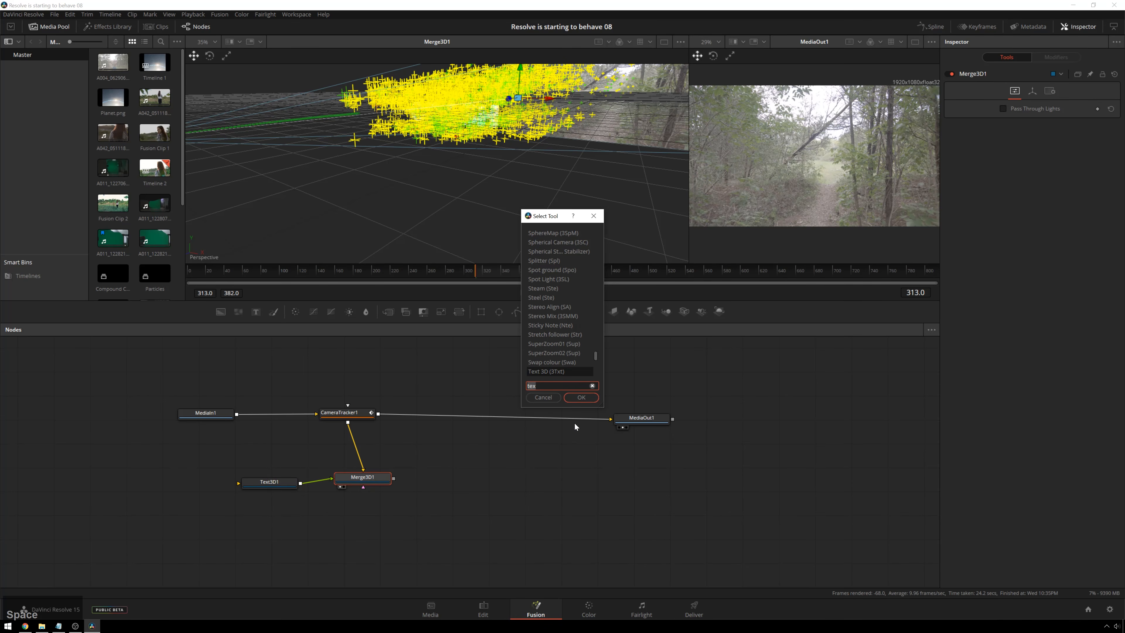
pyautogui.write('rende')
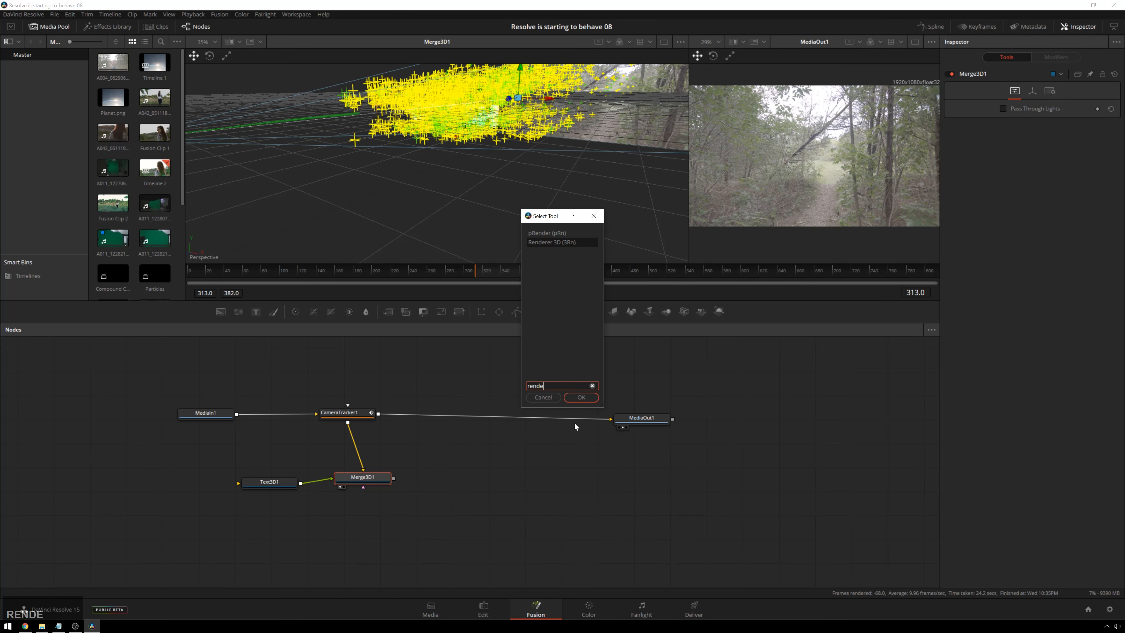
pyautogui.press('Return')
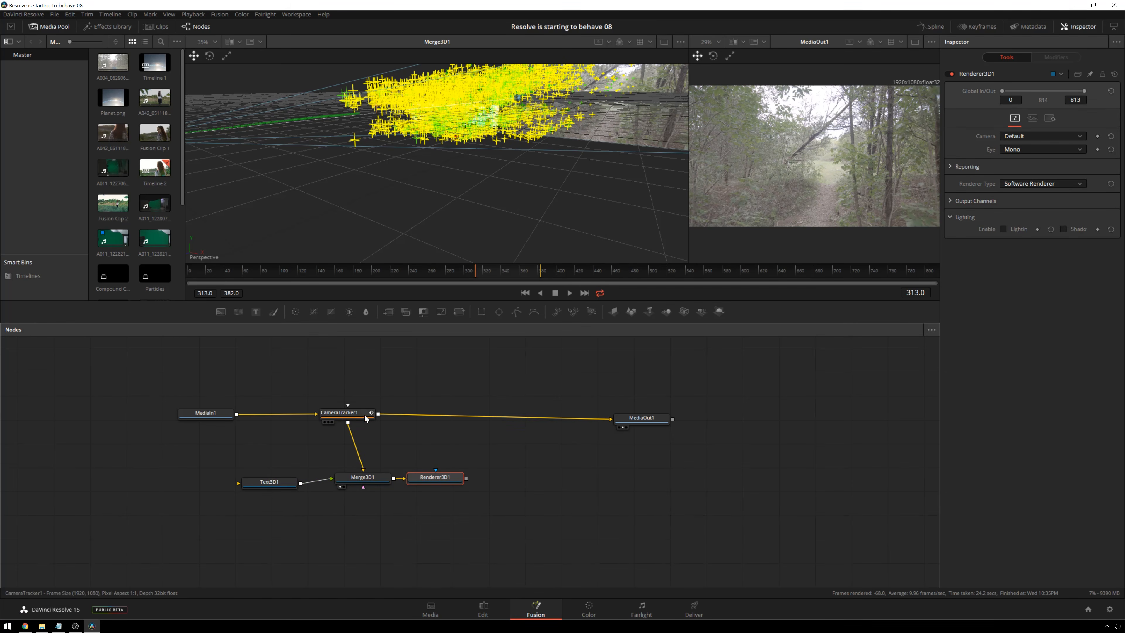
pyautogui.moveTo(442, 486); pyautogui.dragTo(460, 487)
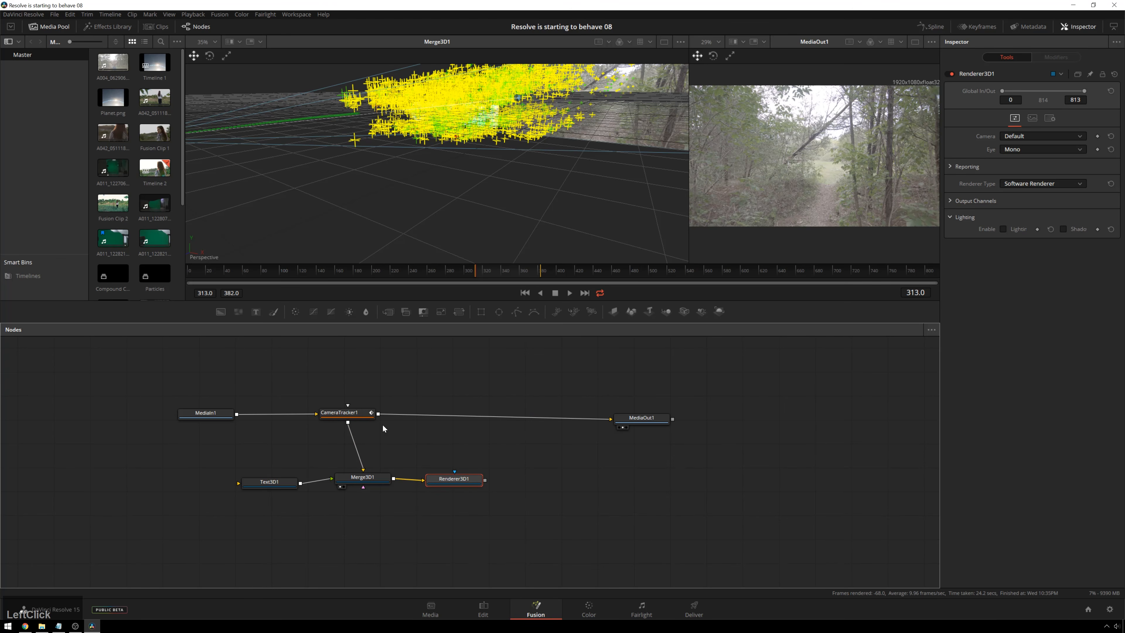
# - Insert a 2D Merge node between CameraTracker1 and MediaOut1, and place it closer to MediaOut1
pyautogui.click(588, 418)
pyautogui.hotkey('shift', 'space')
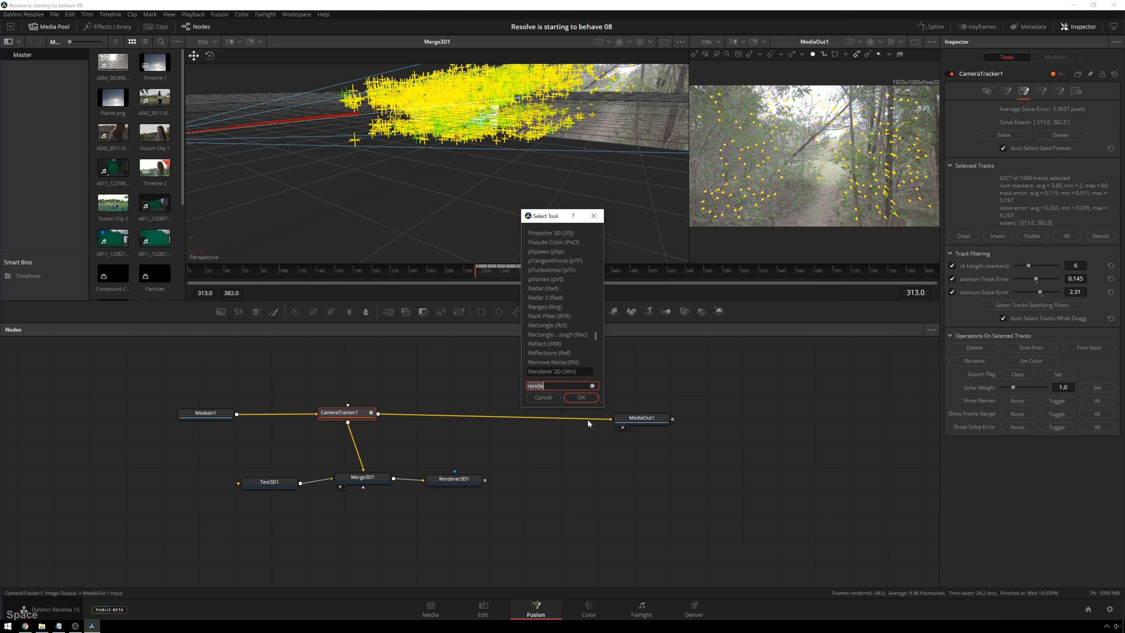
pyautogui.write('mer')
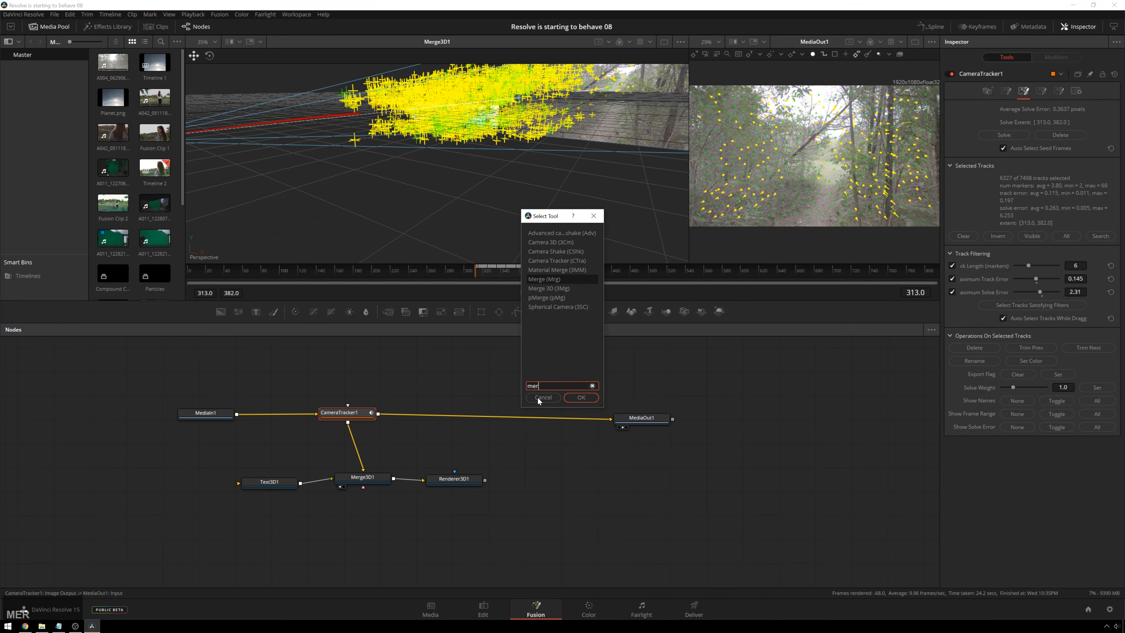
pyautogui.press('Return')
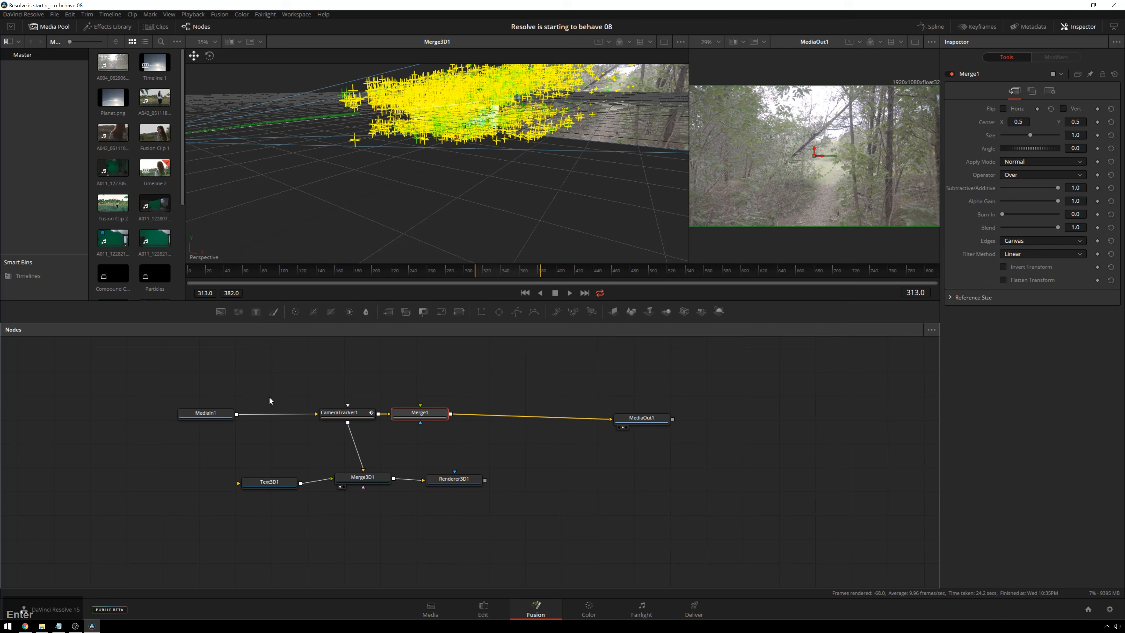
pyautogui.click(440, 423)
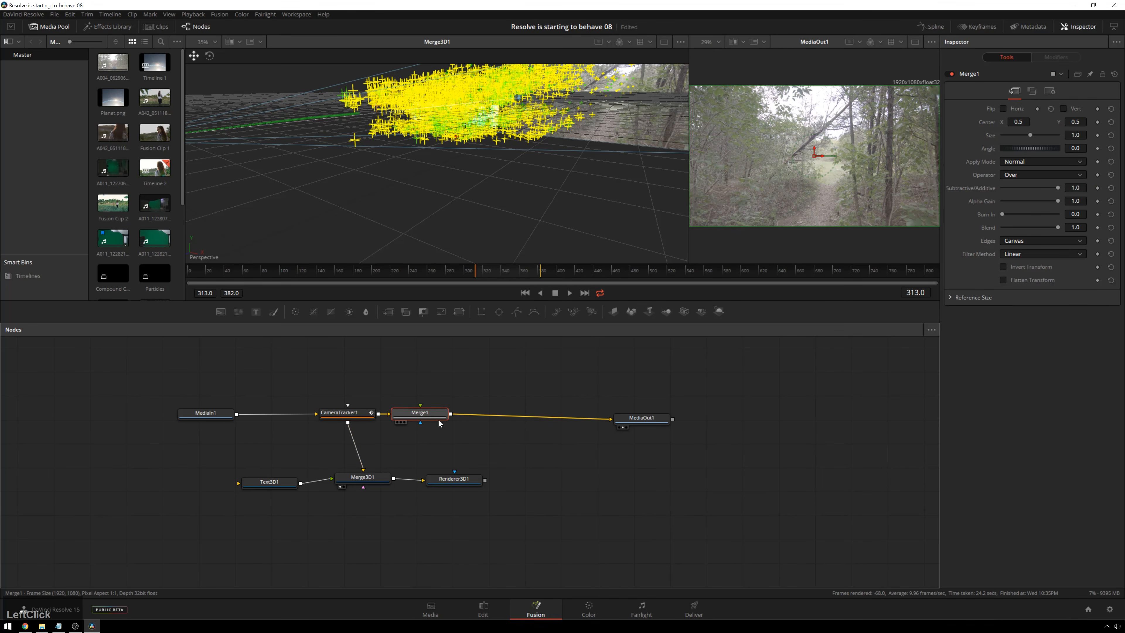
pyautogui.moveTo(439, 423); pyautogui.dragTo(536, 423)
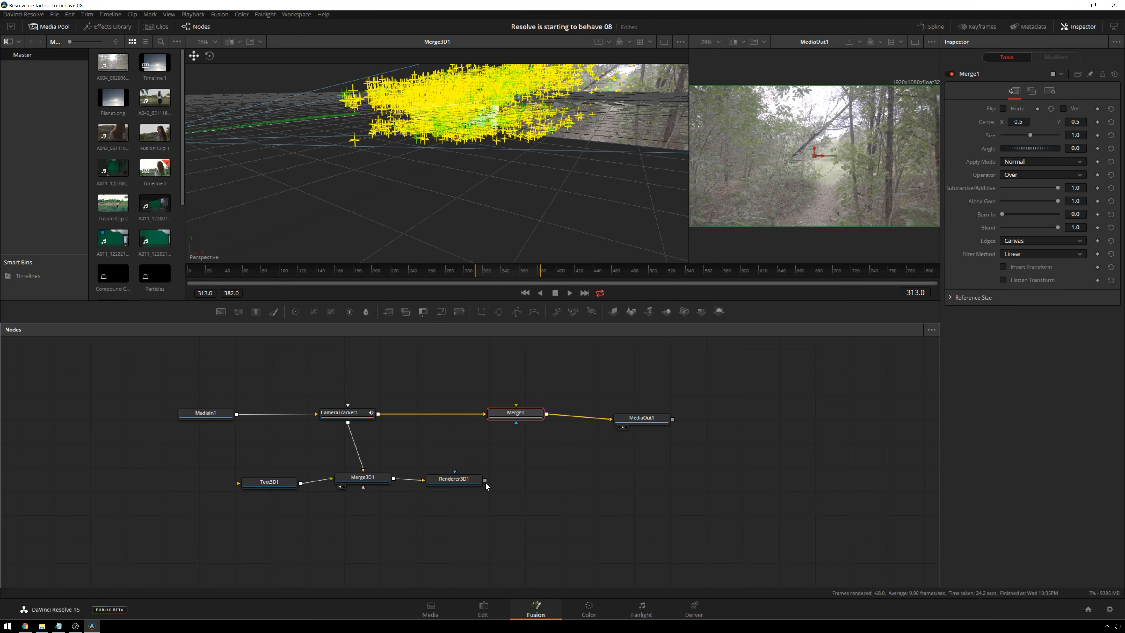
# - Connect Renderer3D1's output to Merge1 as the foreground over the tracked footage
pyautogui.moveTo(485, 481); pyautogui.dragTo(523, 408)
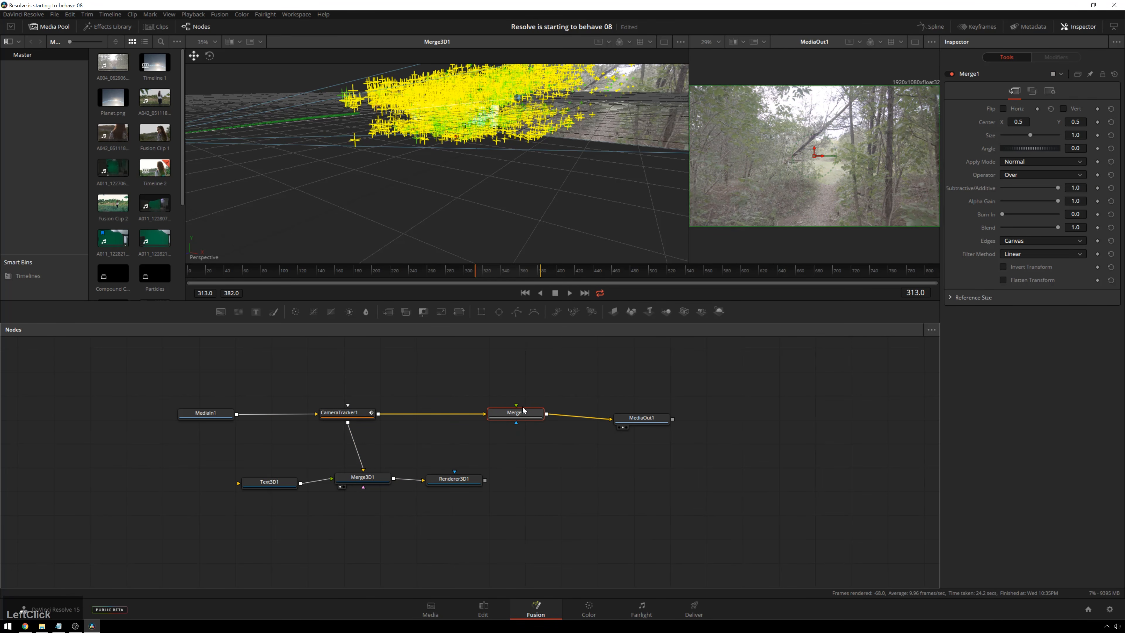
pyautogui.moveTo(485, 479); pyautogui.dragTo(517, 417)
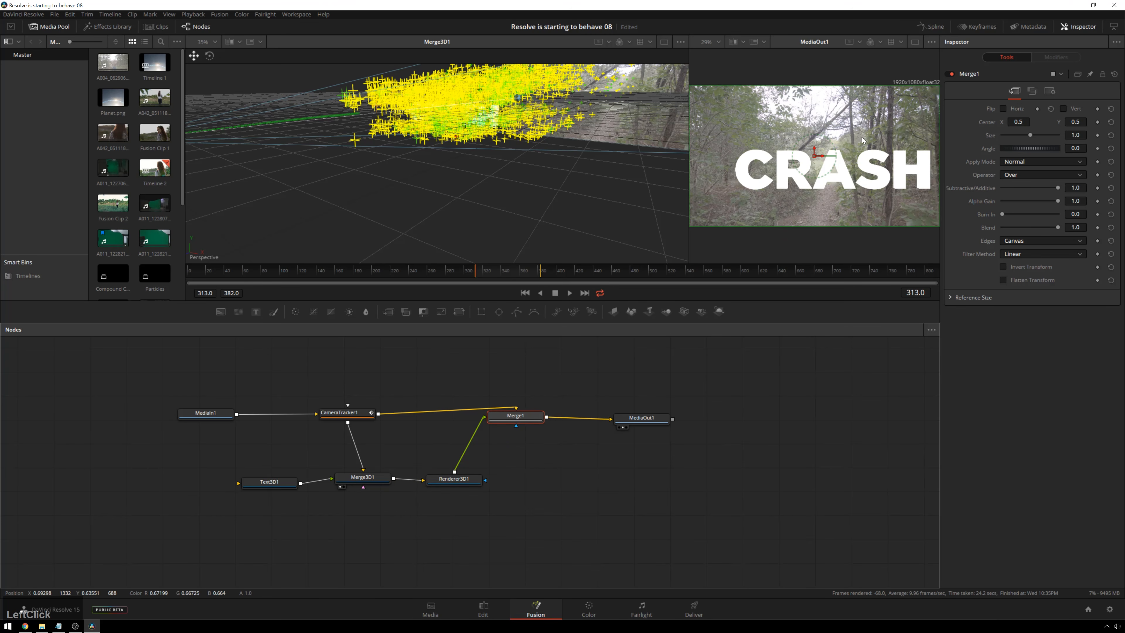
# - Raise the CRASH text slightly higher in the 3D scene over the forest path and save the project
pyautogui.scroll(-2, 476, 125)
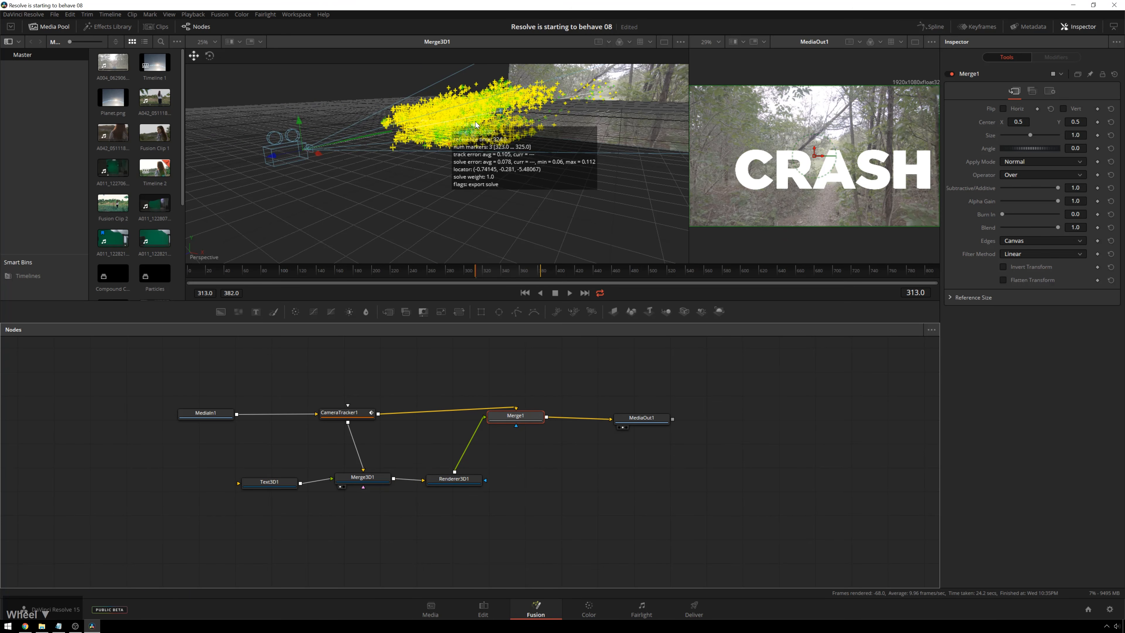
pyautogui.click(744, 173)
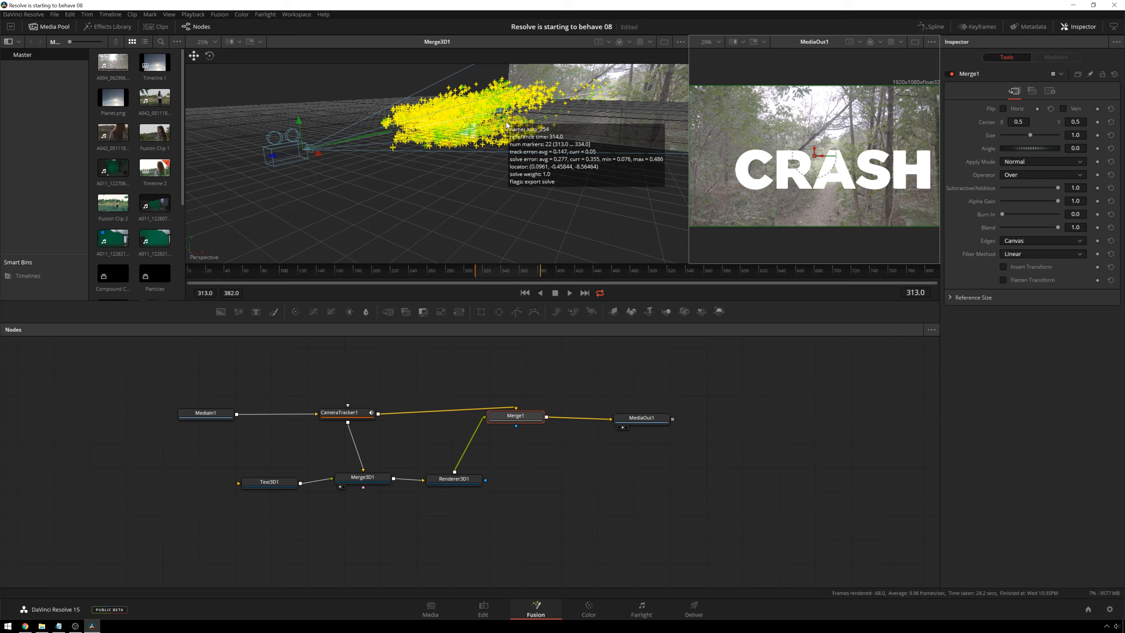
pyautogui.click(271, 483)
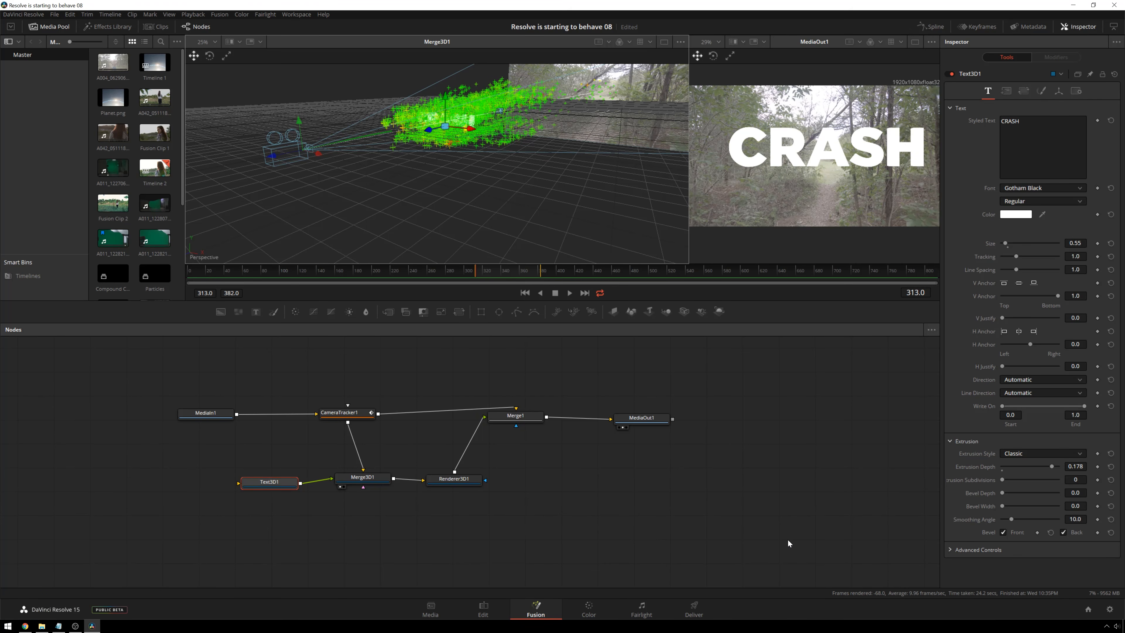
pyautogui.click(775, 526)
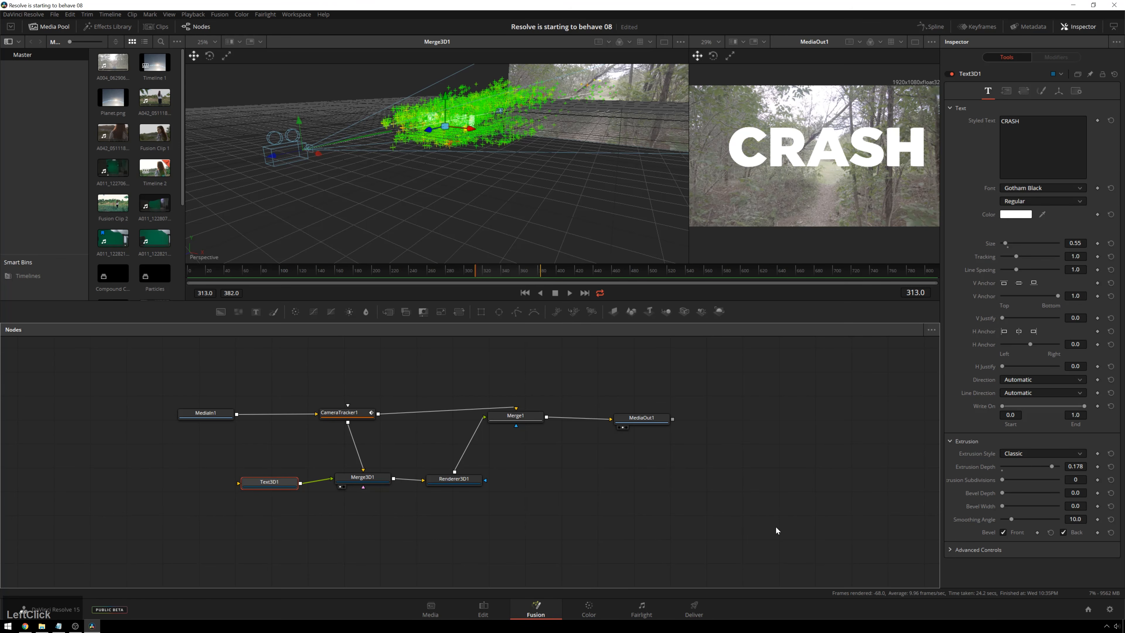
pyautogui.hotkey('ctrl', 's')
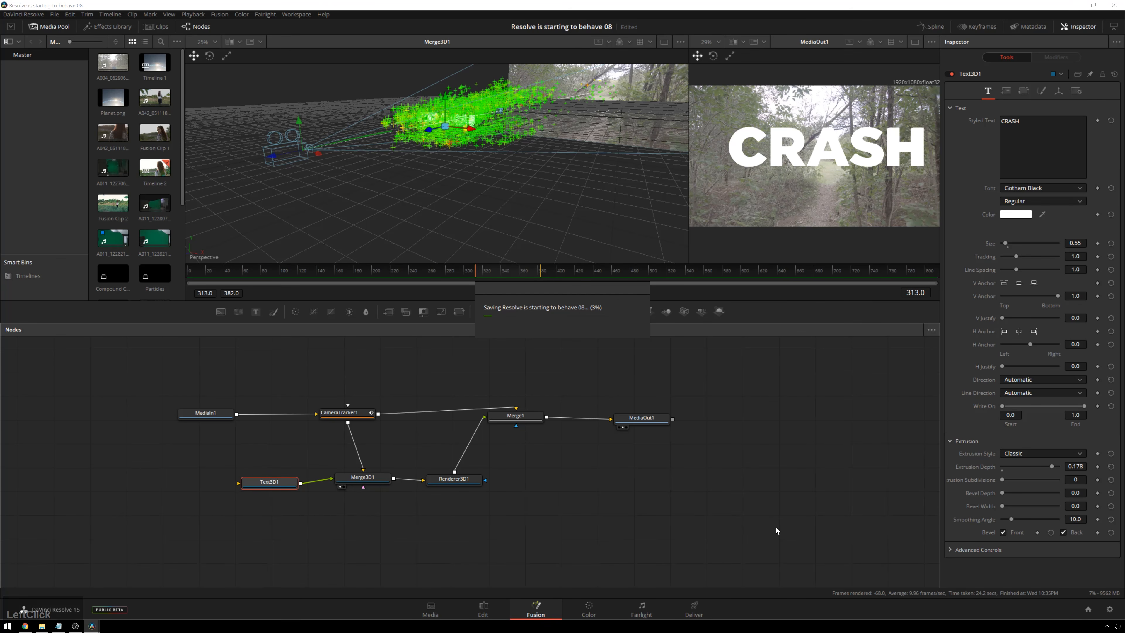